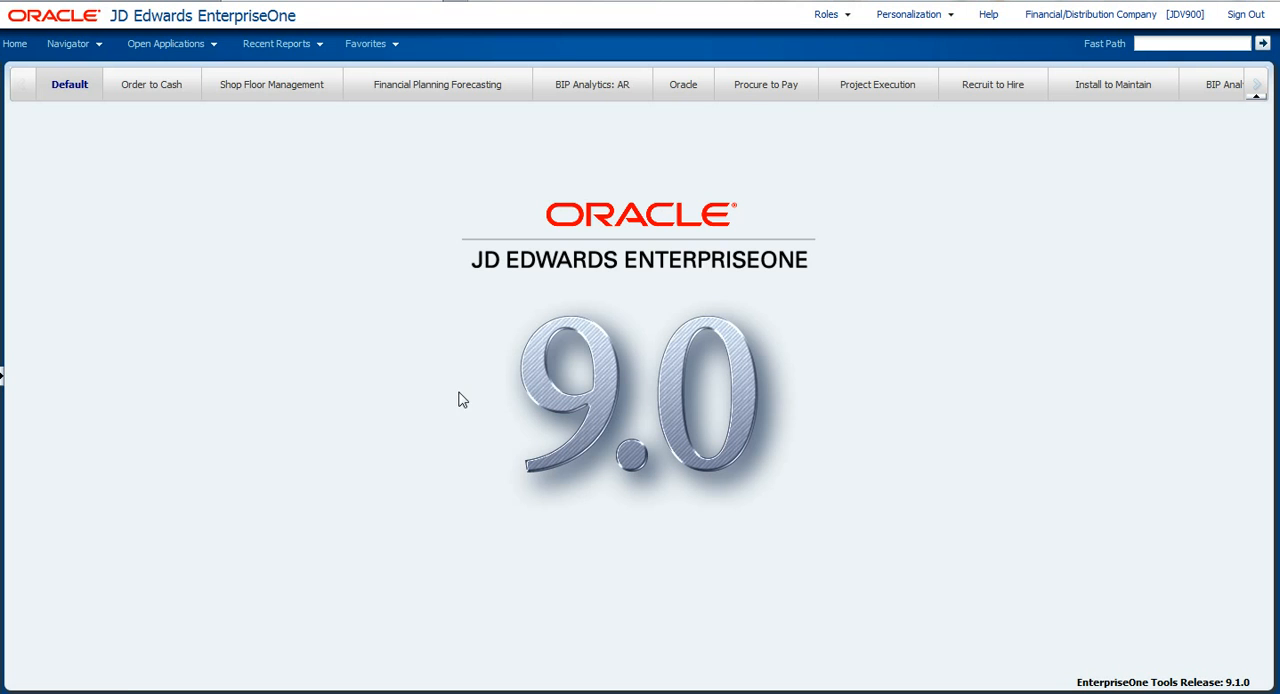
Open the Address Book Revision application and check its form information for the application and form IDs.
left_click(213, 44)
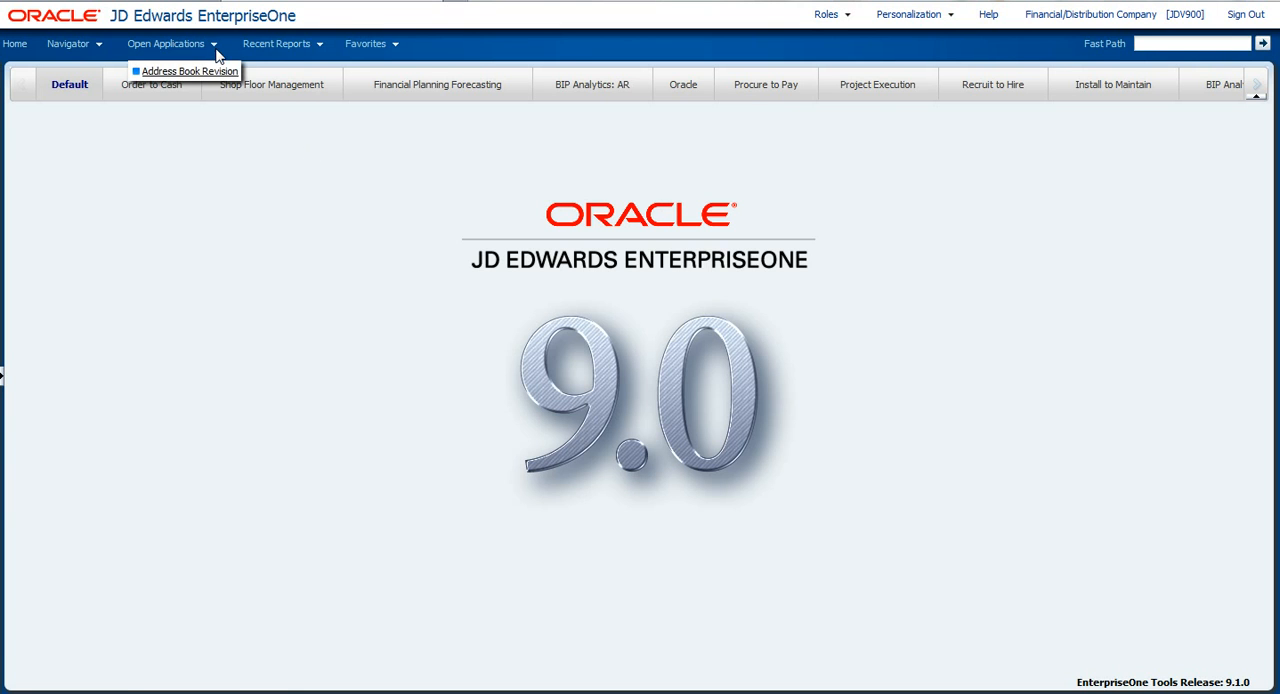
left_click(190, 71)
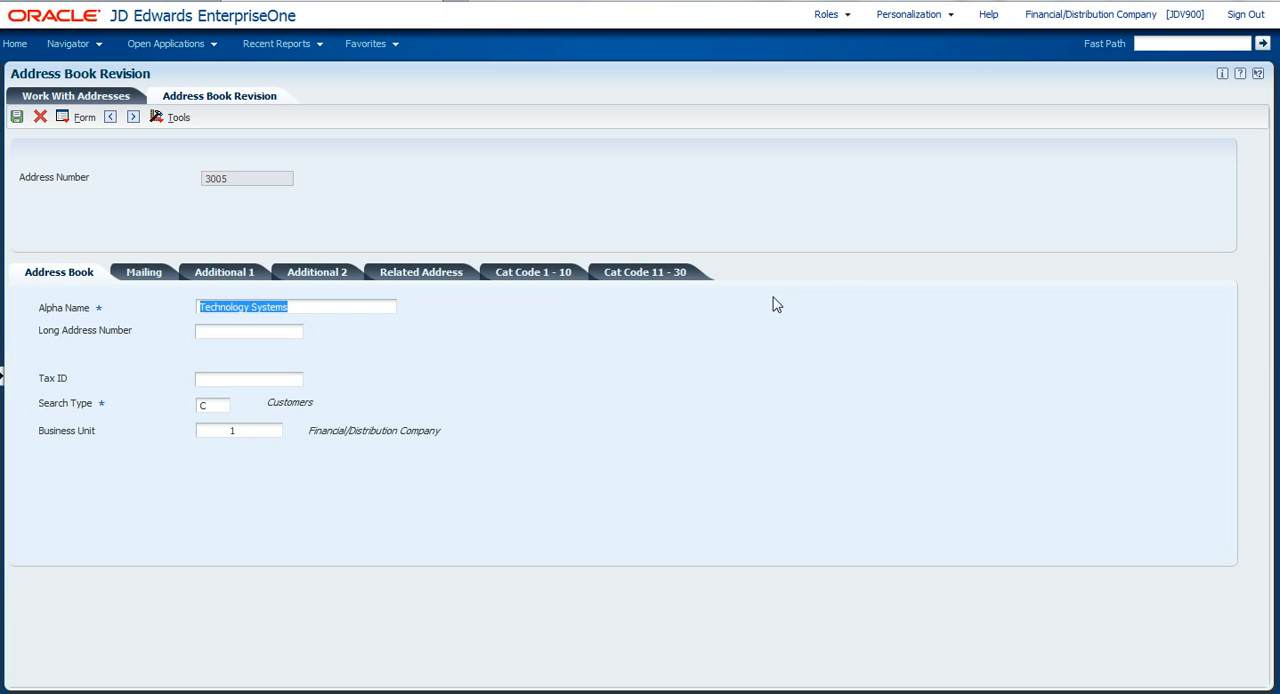
left_click(1223, 76)
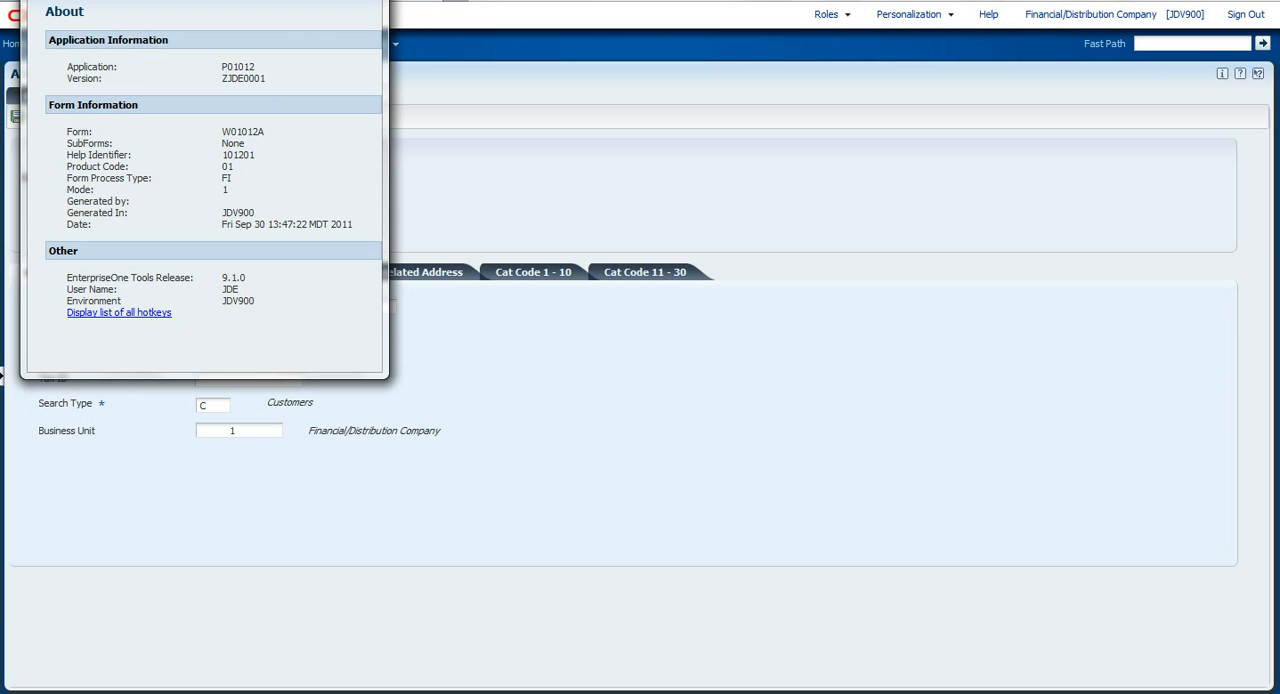
left_click(378, 2)
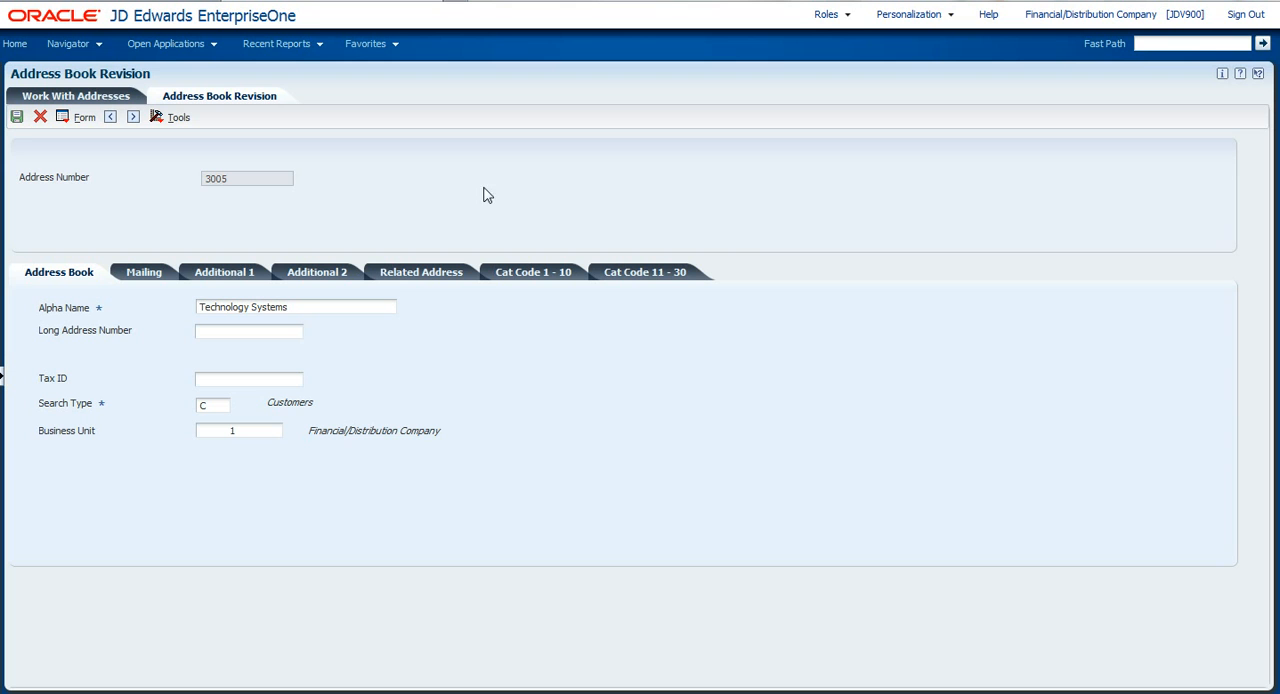
Open the Related Information Administration application from the system administration tools.
left_click(103, 45)
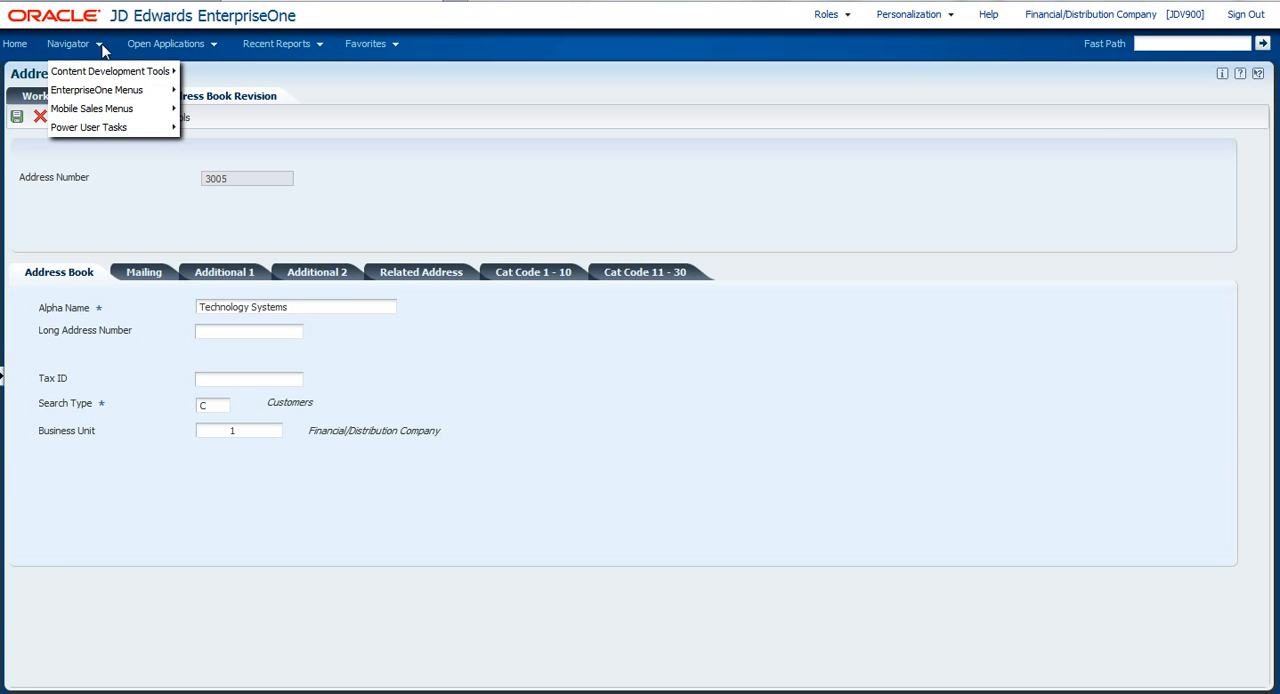
mouse_move(113, 91)
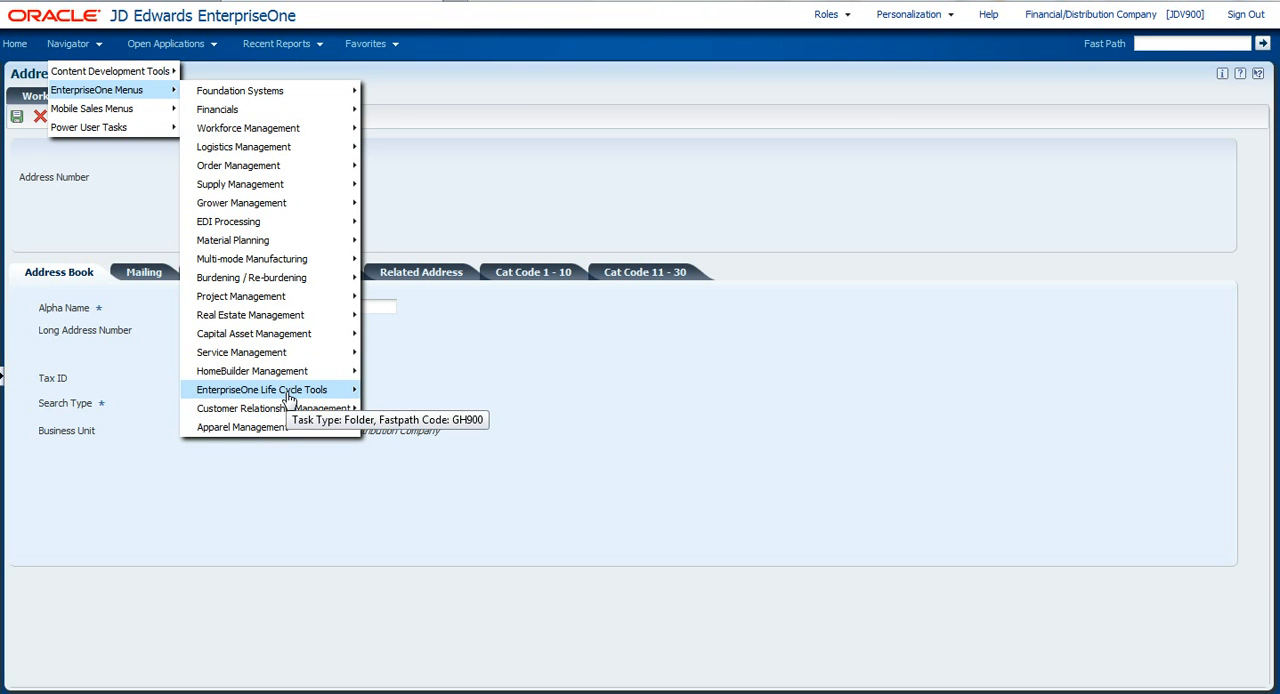
mouse_move(288, 400)
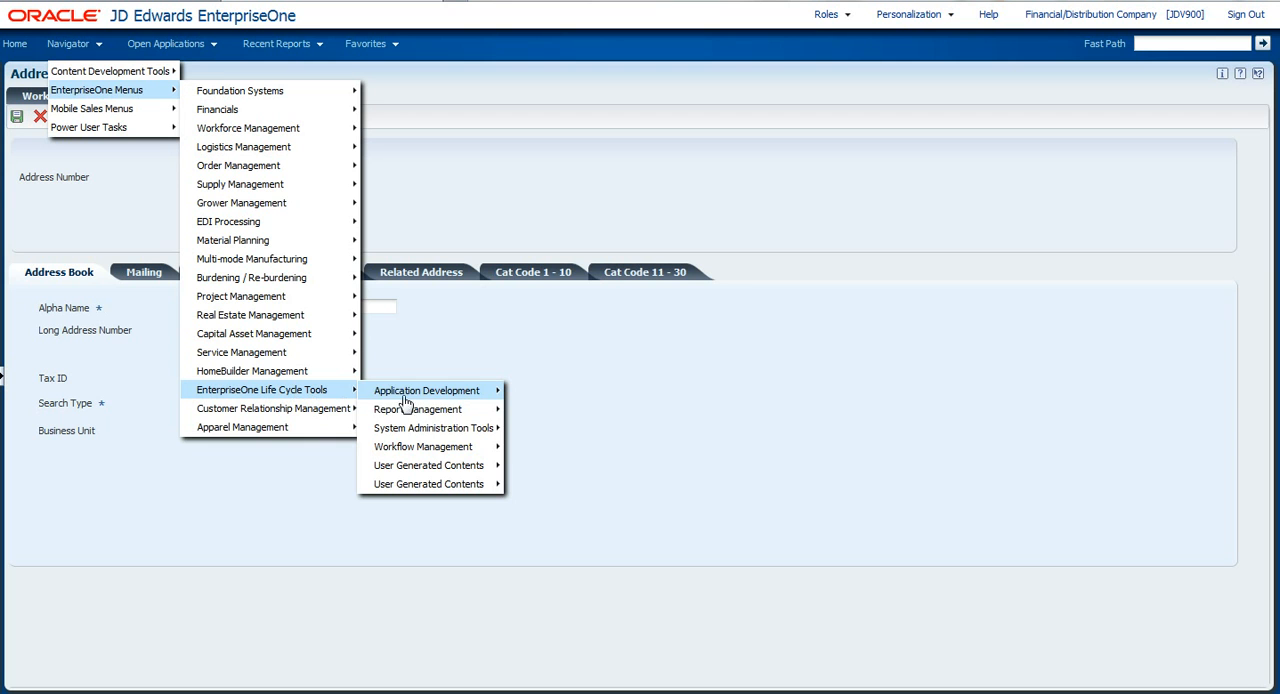
mouse_move(440, 428)
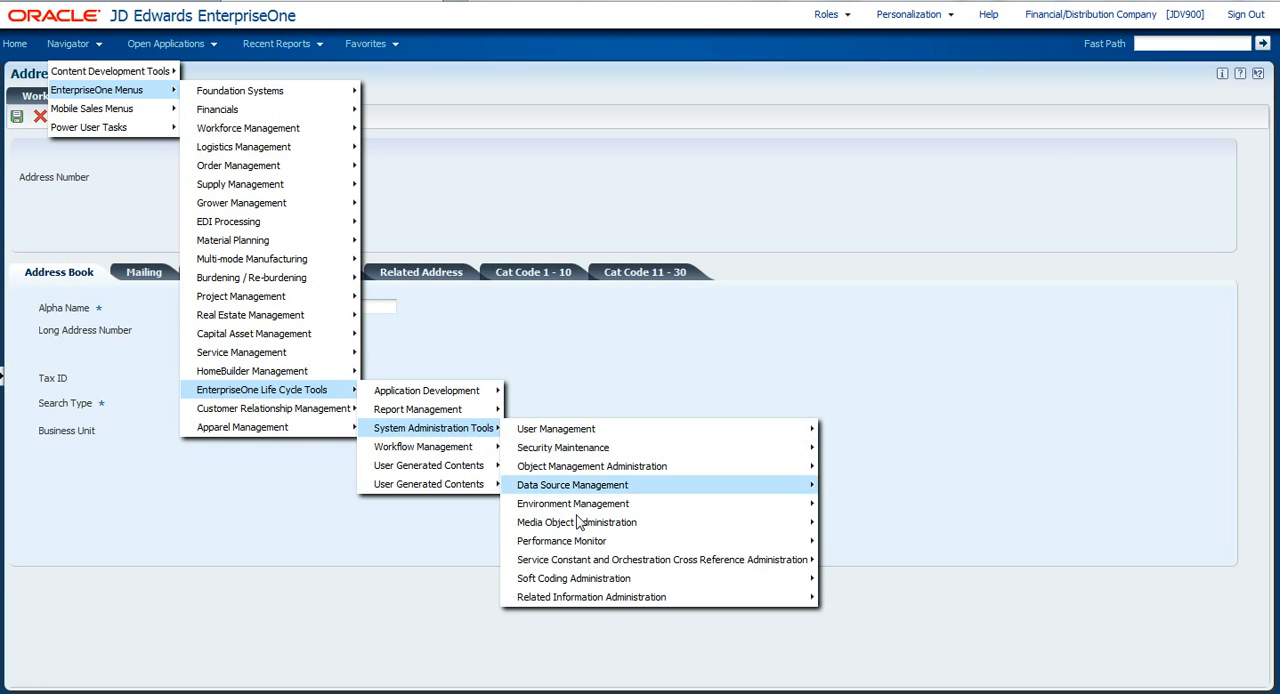
mouse_move(596, 600)
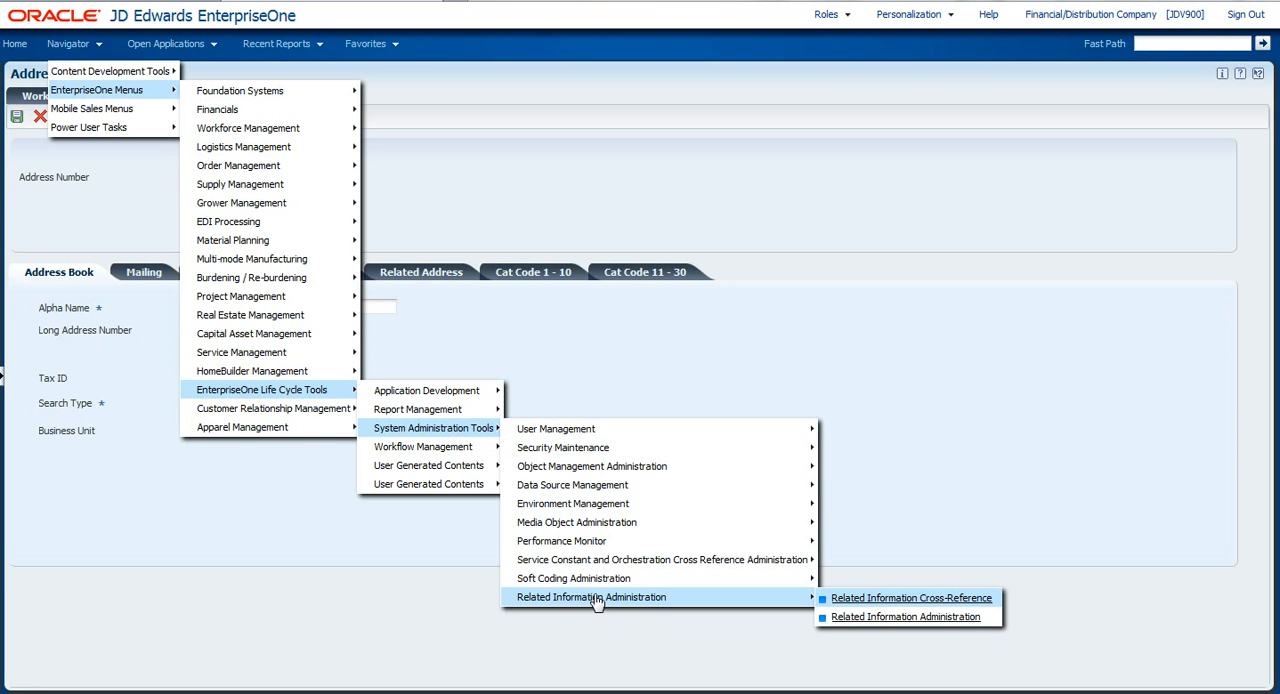
left_click(896, 619)
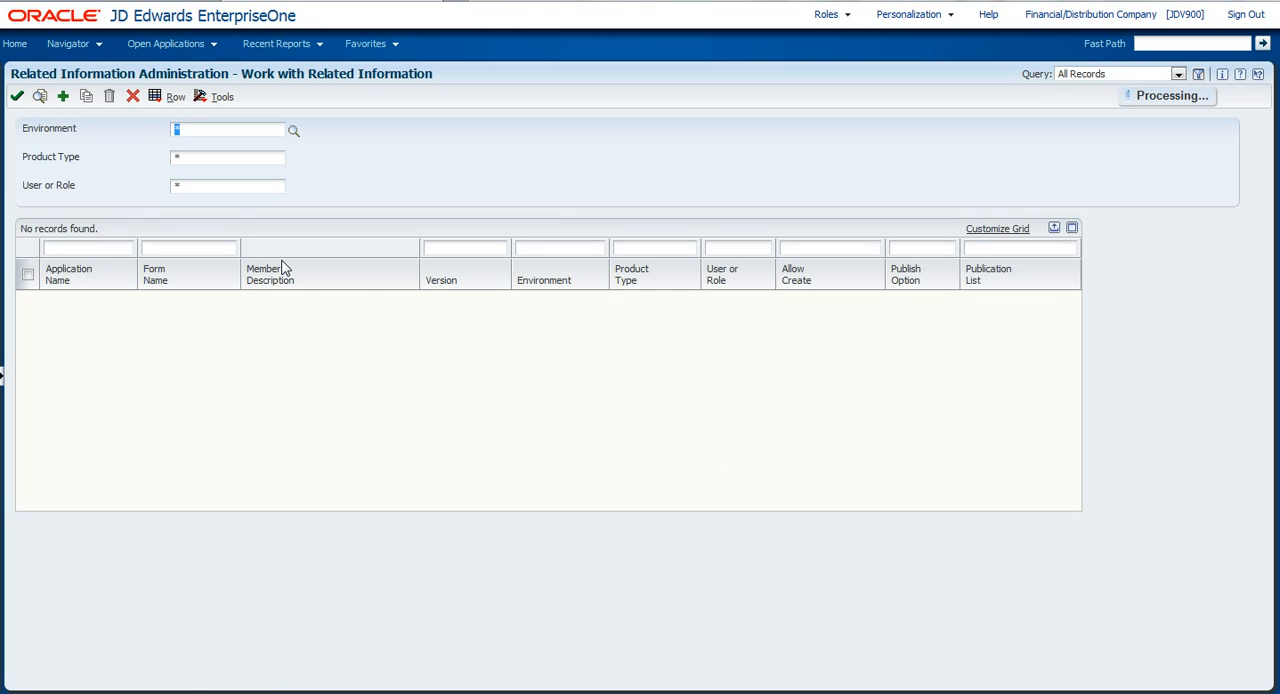
Add a related information record with environment JDV900 and product type GENERICURL.
left_click(62, 97)
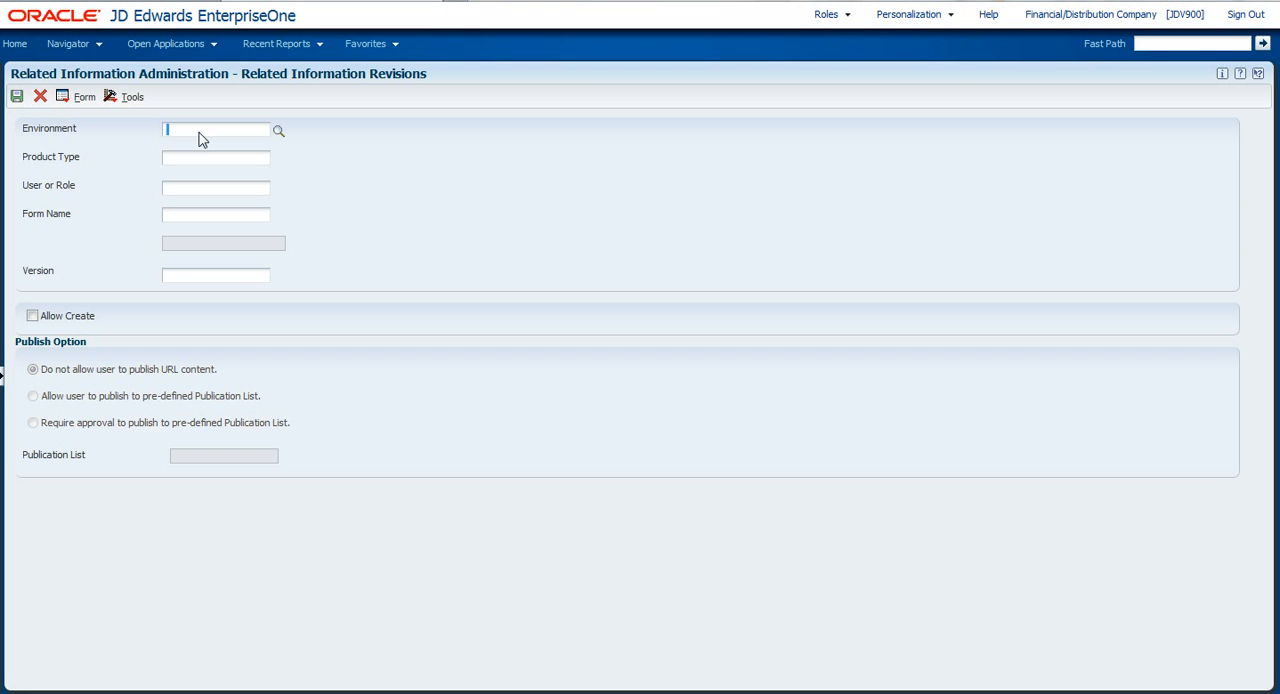
type("jd")
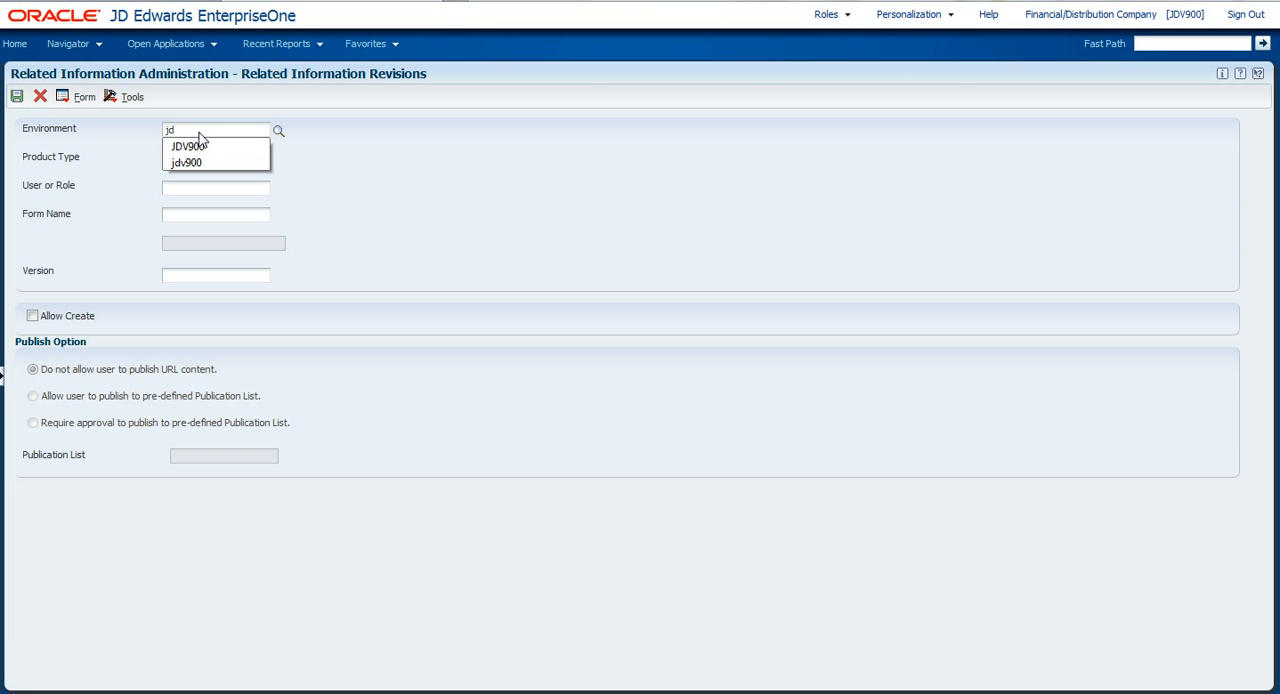
left_click(192, 146)
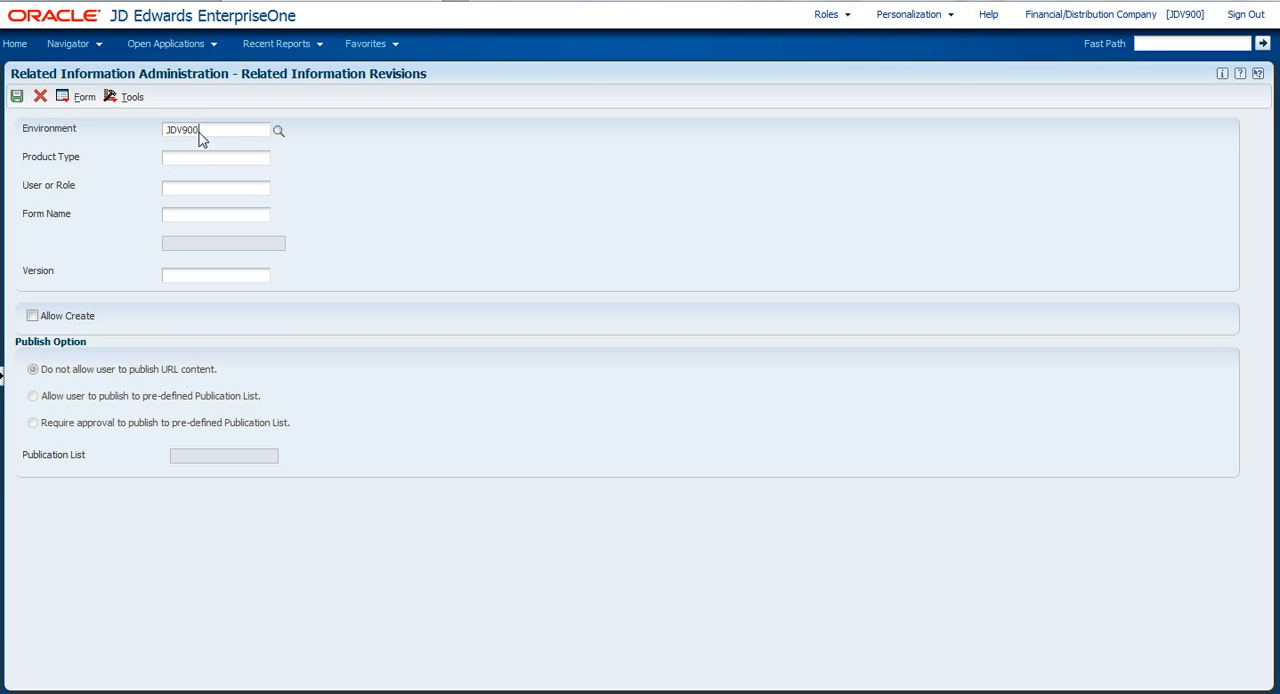
left_click(263, 164)
type("gen")
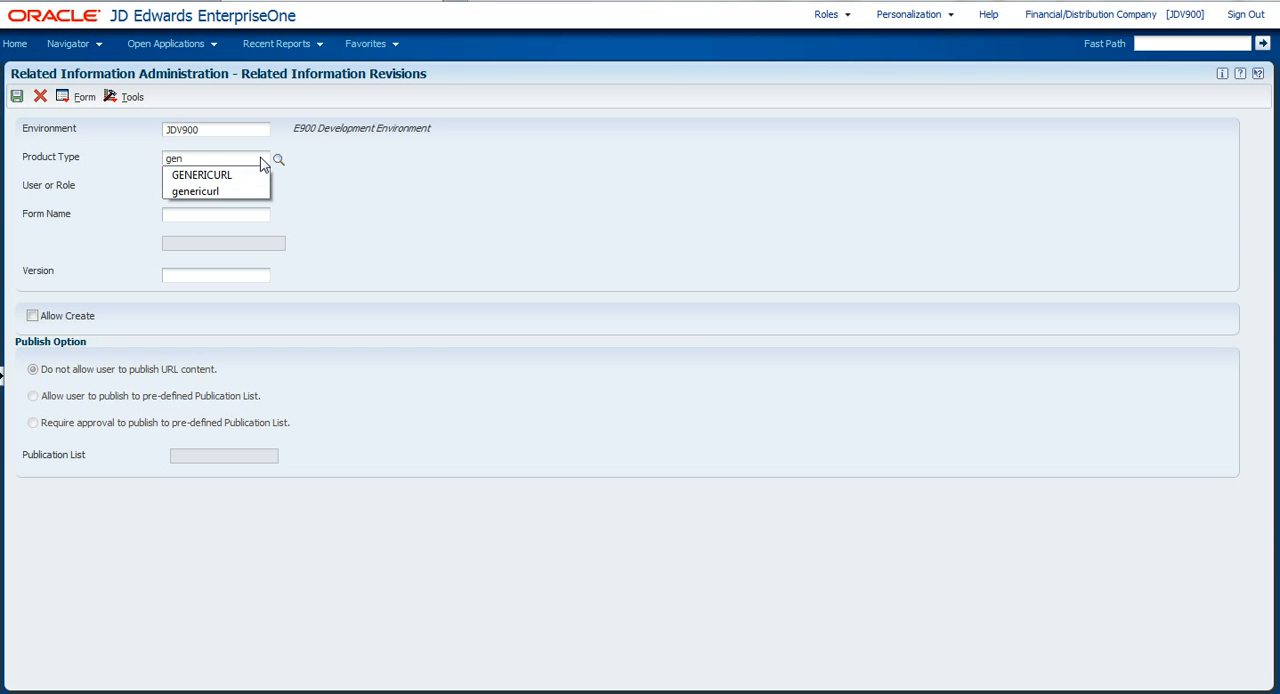
key("Down")
key("Return")
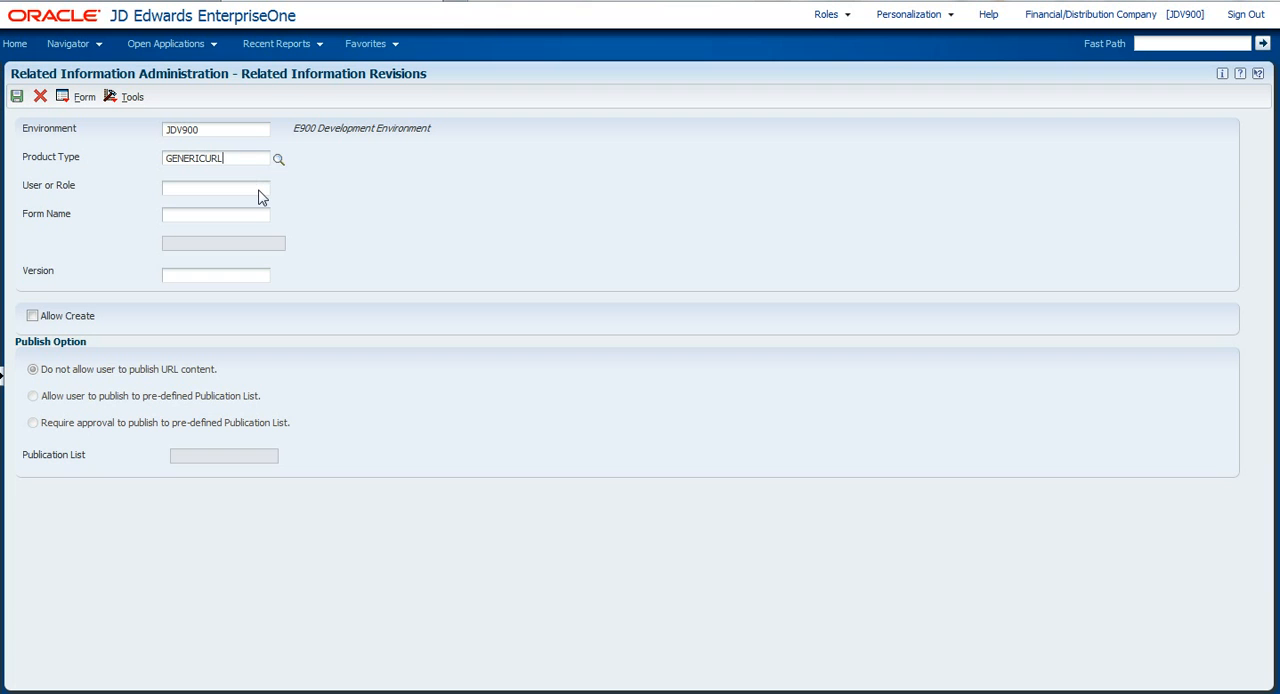
Set the new record's user or role to *PUBLIC.
left_click(258, 189)
type("*pu")
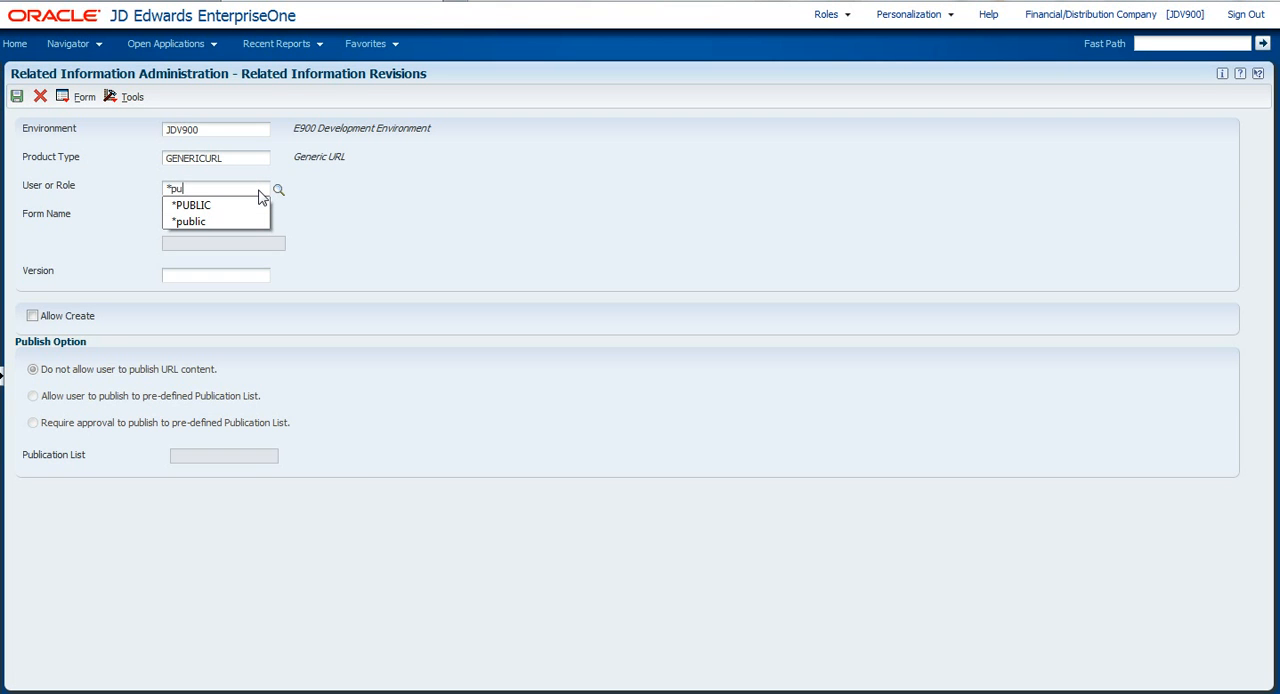
type("blic")
key("Down")
key("Return")
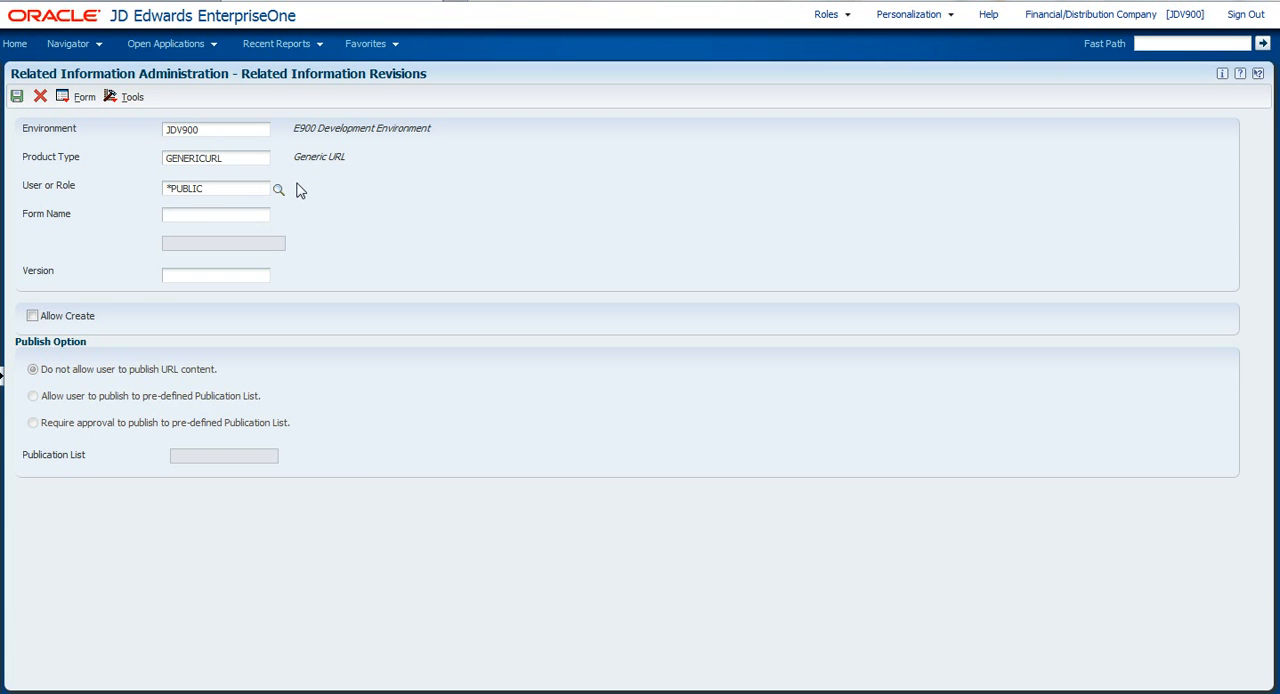
Assign the record to form W01012A and set its version to *ALL.
left_click(223, 219)
type("W")
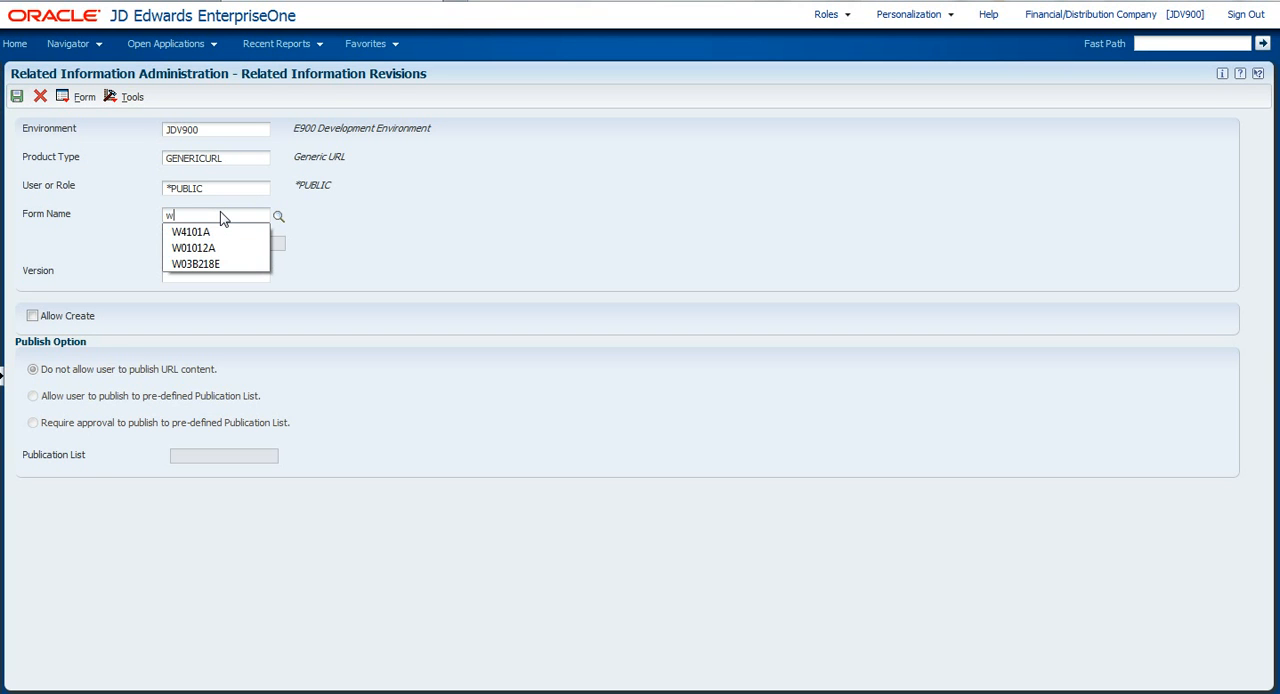
type("01")
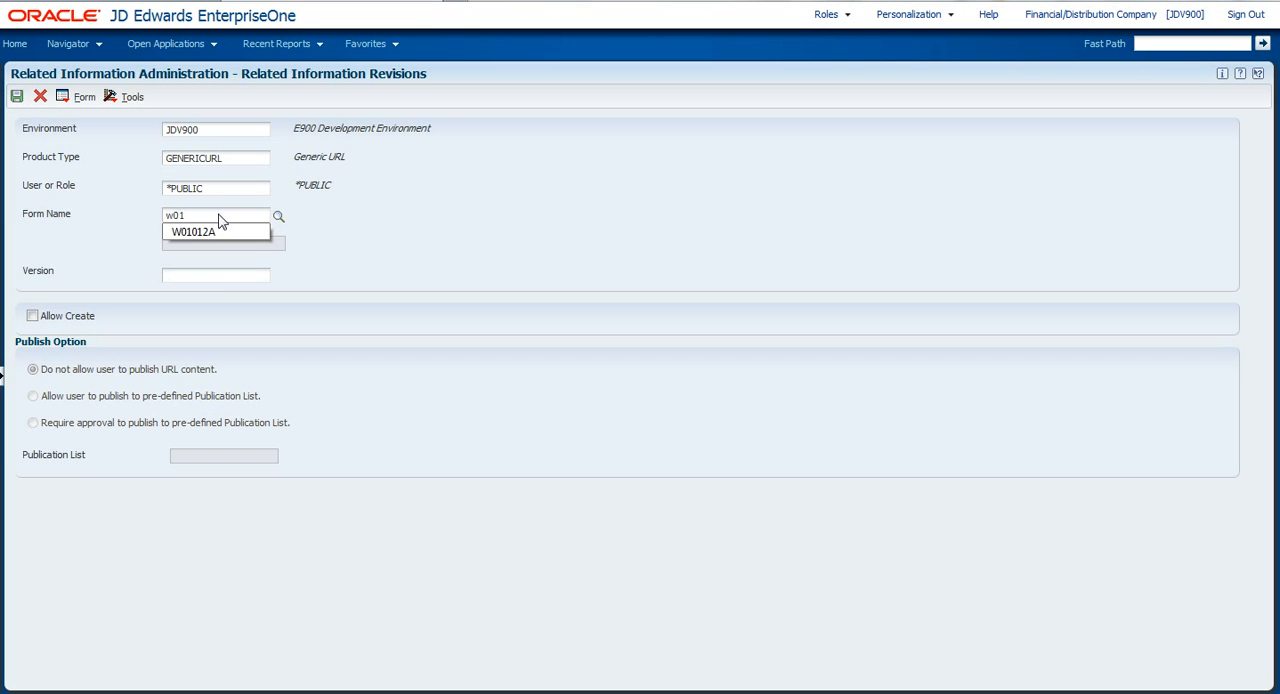
left_click(218, 233)
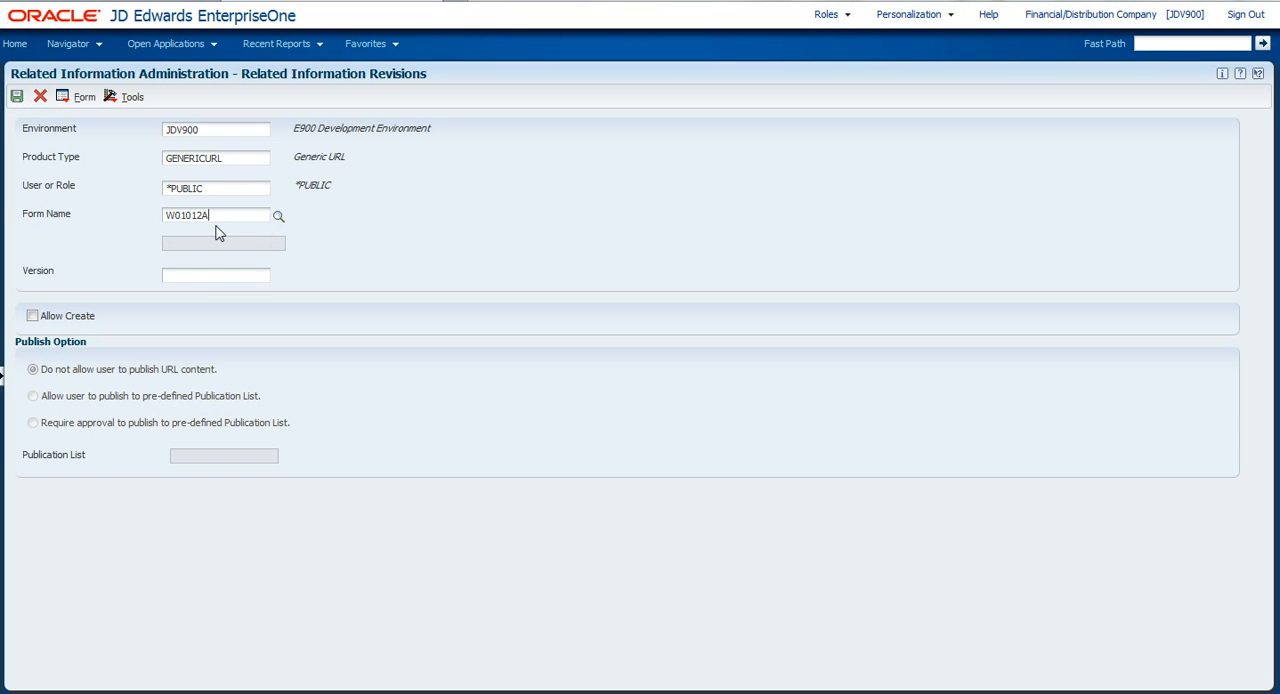
left_click(216, 277)
type("*ALL")
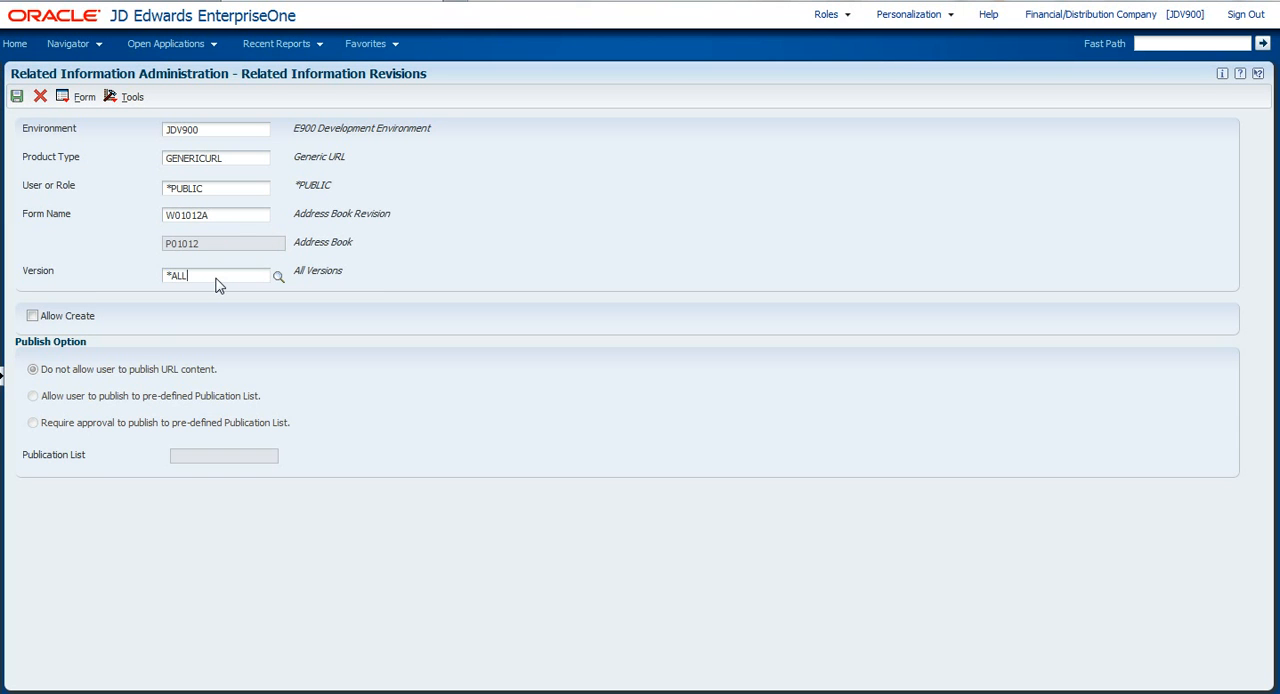
Enable Allow Create for the record, save it and return to the related information list.
left_click(32, 316)
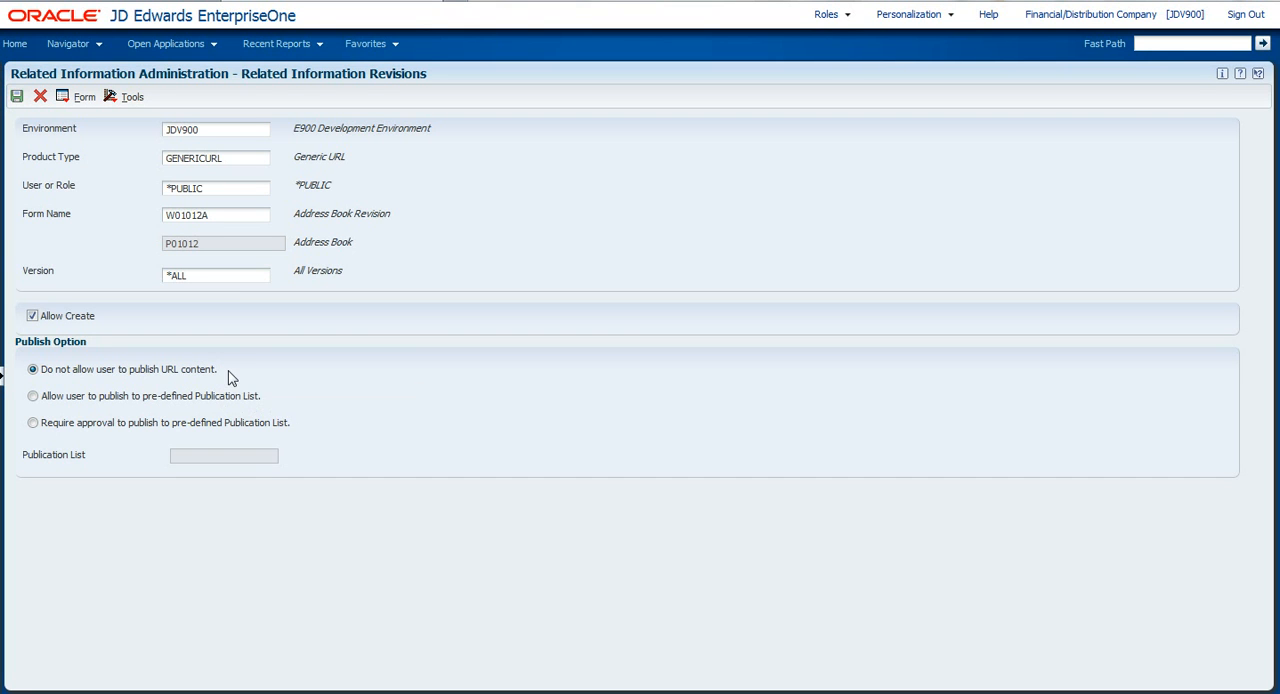
left_click(16, 97)
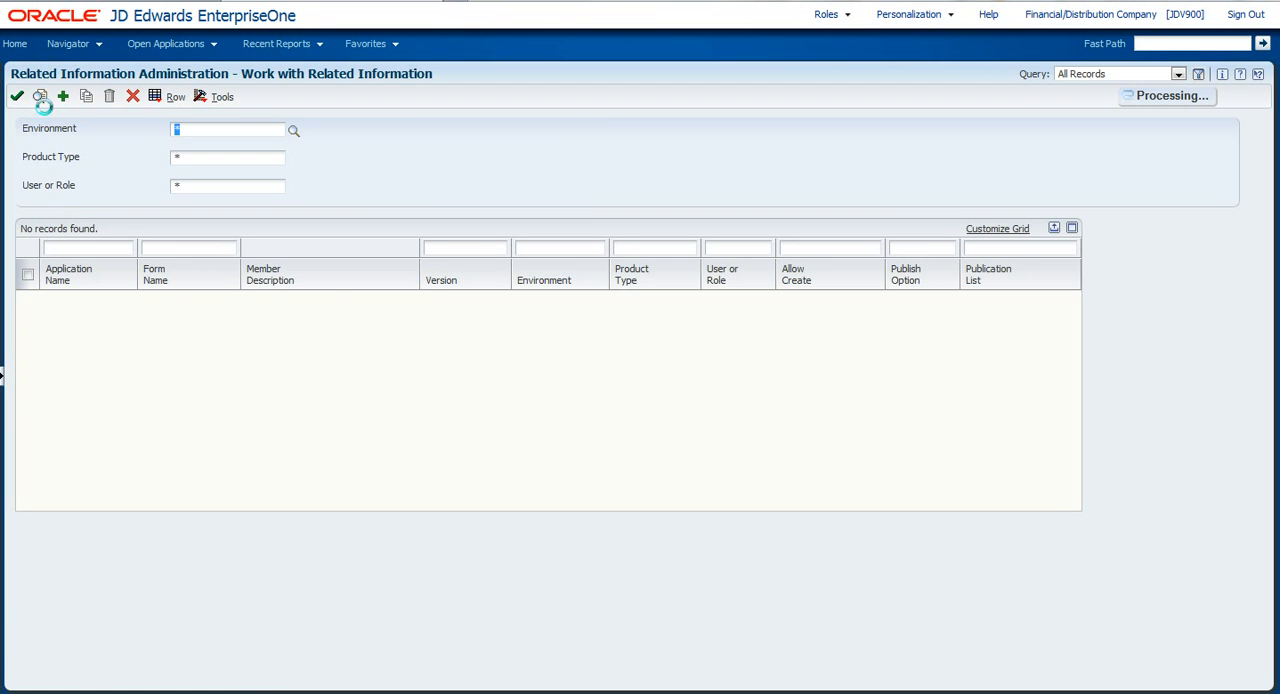
left_click(40, 97)
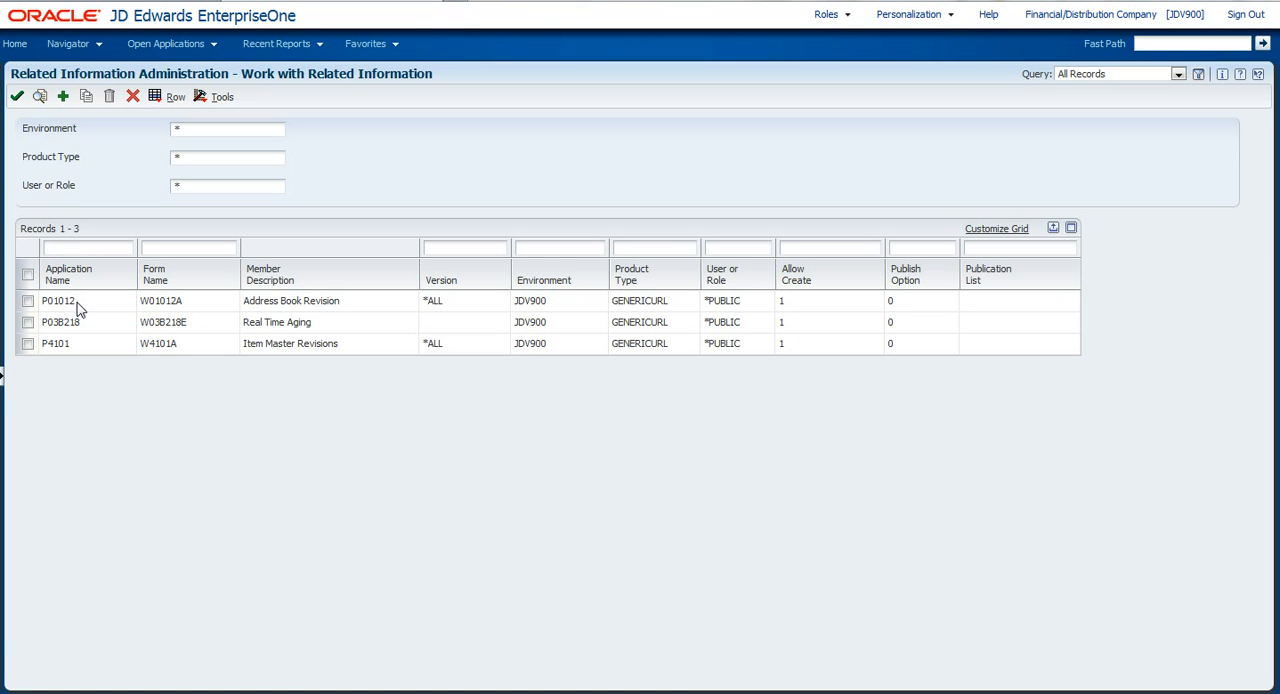
Switch back to the open Address Book Revision form and expand its Related Information pane to about half the window.
left_click(212, 43)
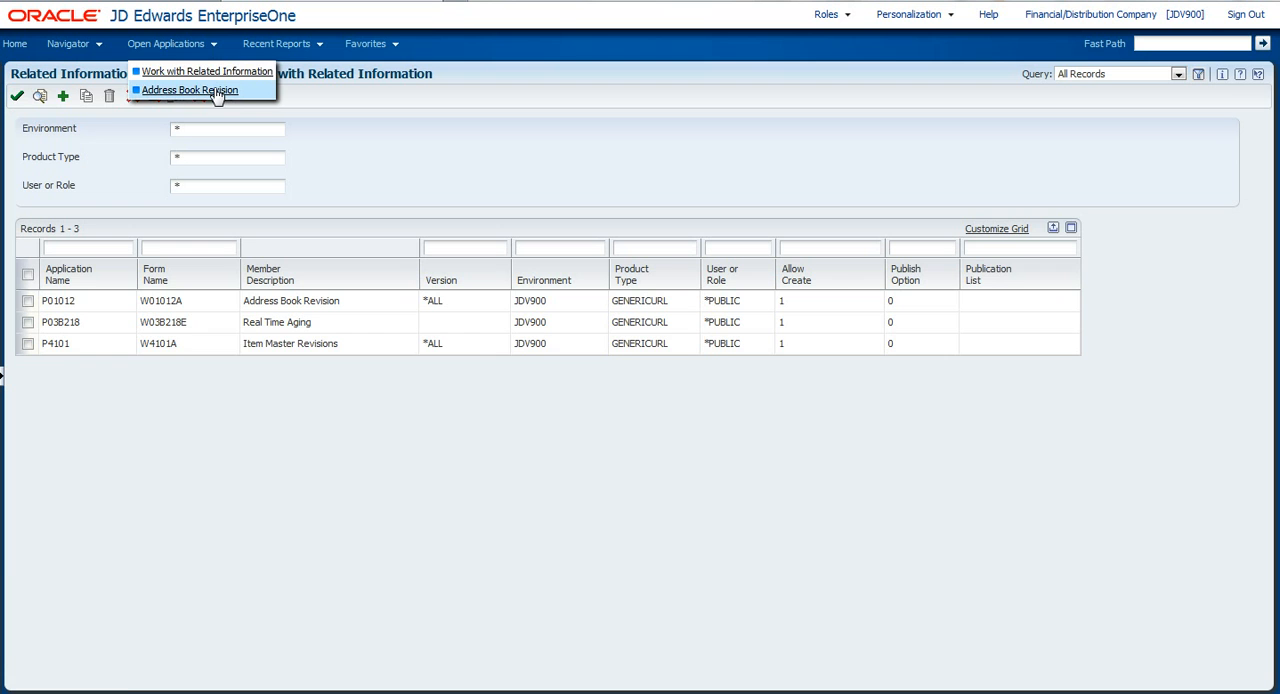
left_click(215, 90)
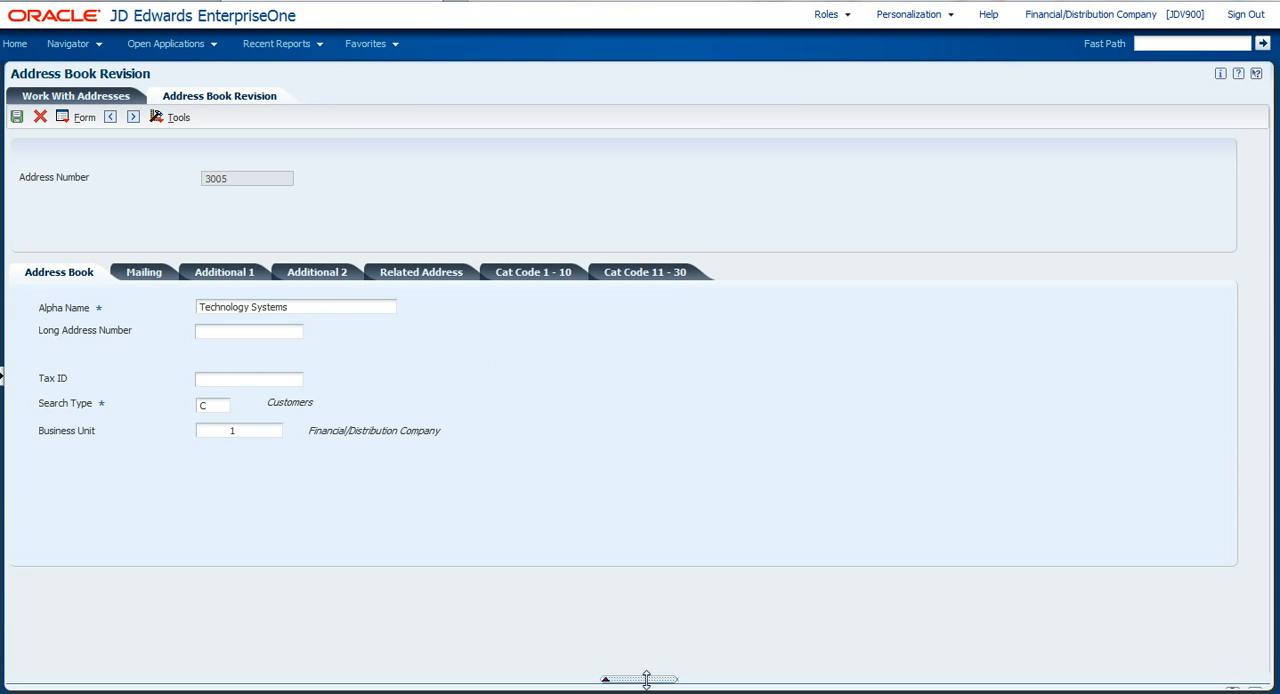
left_click_drag(646, 677, 642, 334)
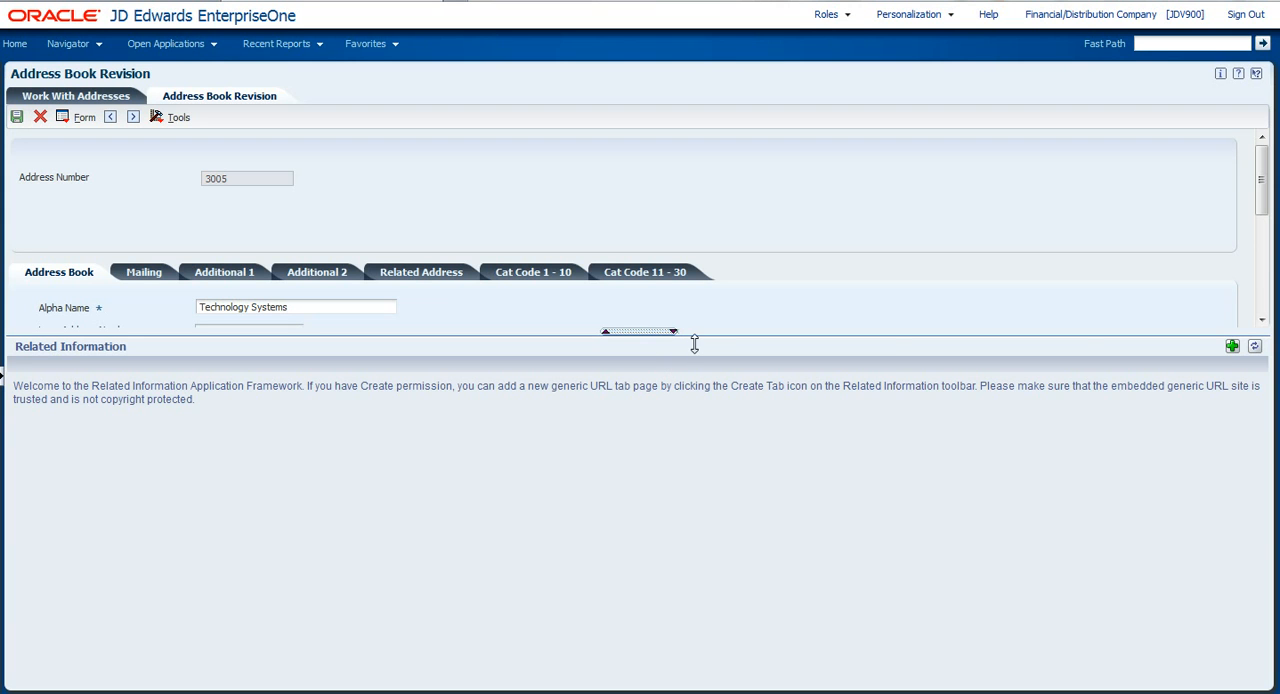
Create a generic URL tab named "Map" with the description "Map to Customer Location".
left_click(1233, 348)
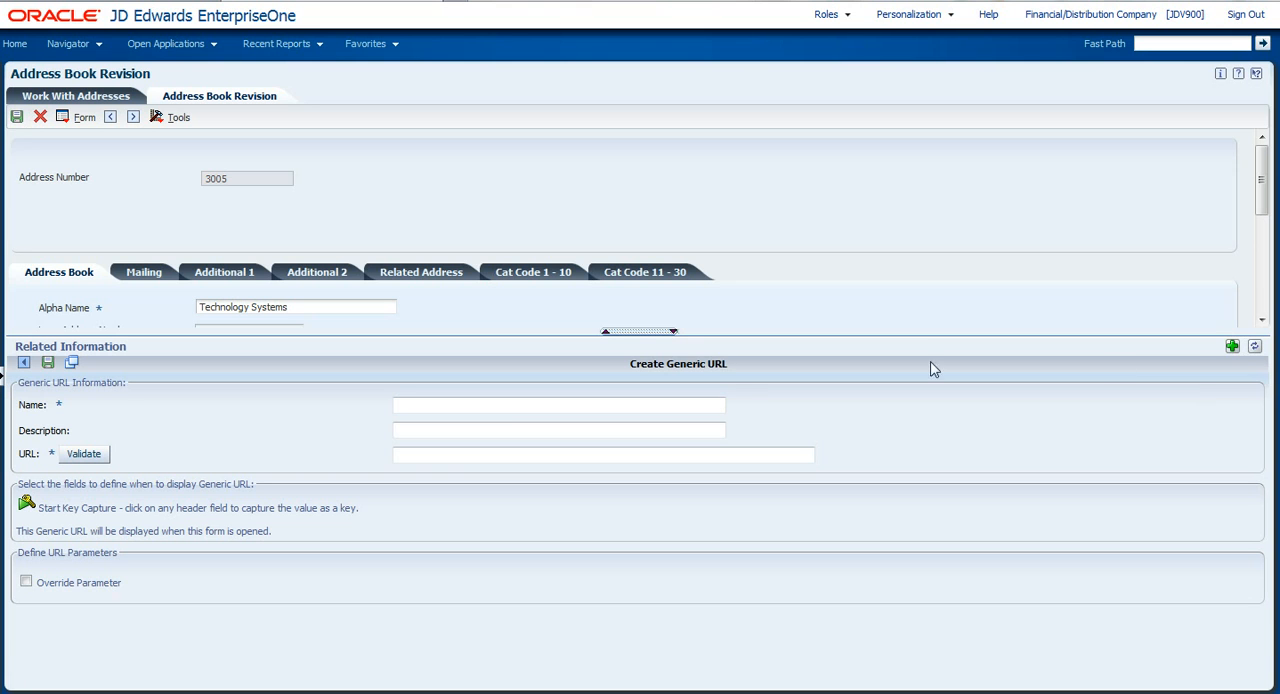
left_click(450, 403)
type("Map")
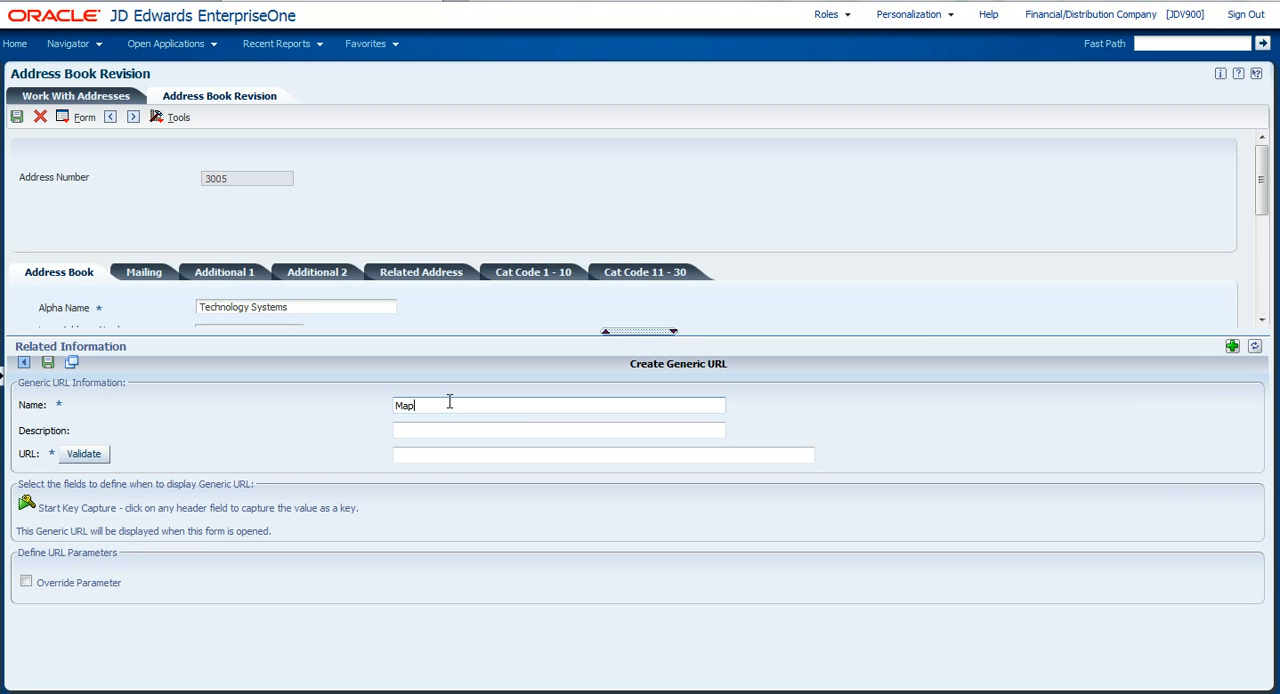
key("Tab")
type("Map to ")
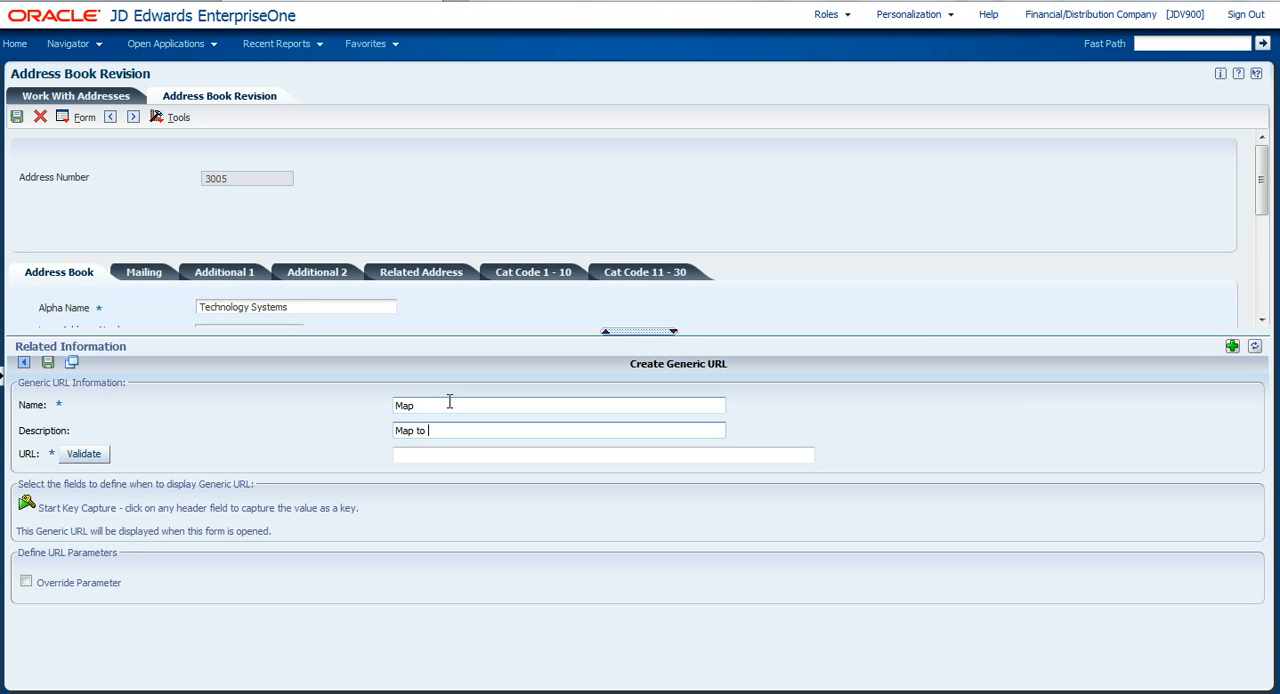
type("Customer Location")
left_click(411, 455)
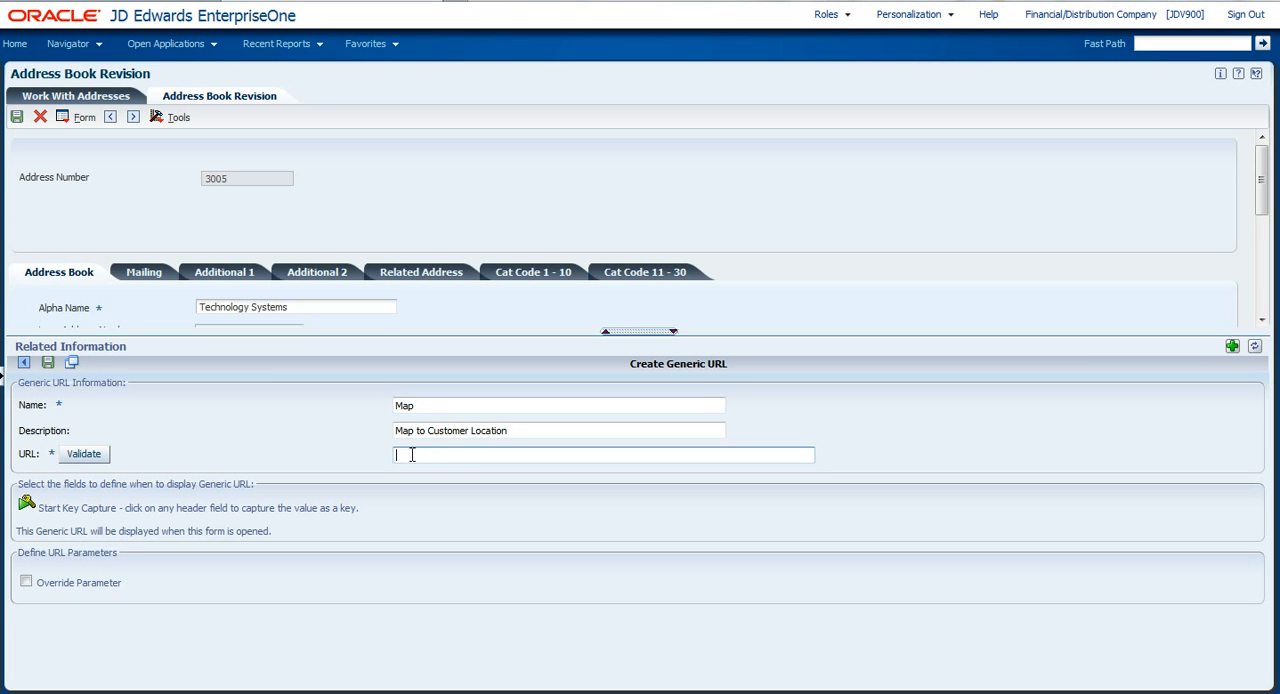
type("http://maps.google.com/maps?f=q&source=s_q&hl=en&geocode=&q=80111&ie=UTF8&t=h&z=15&output=embed")
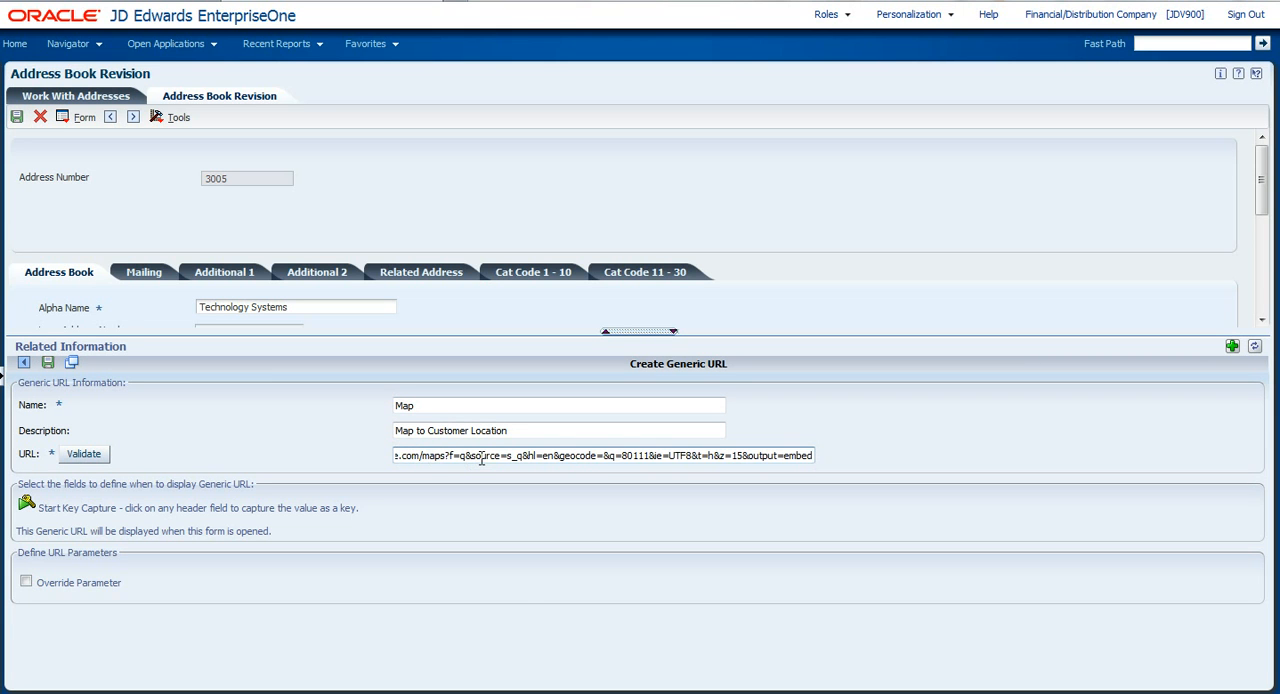
key("Home")
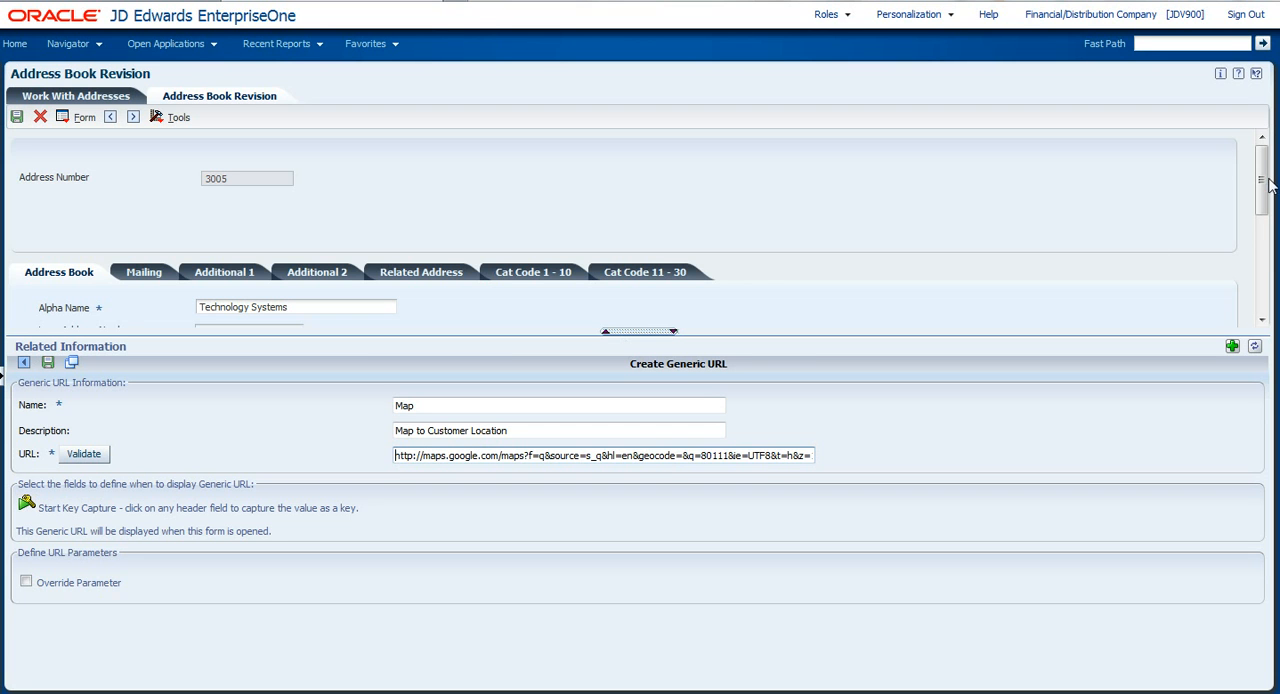
Capture the Search Type field's value C as the key that determines when the Map URL is displayed.
left_click_drag(1268, 182, 1270, 233)
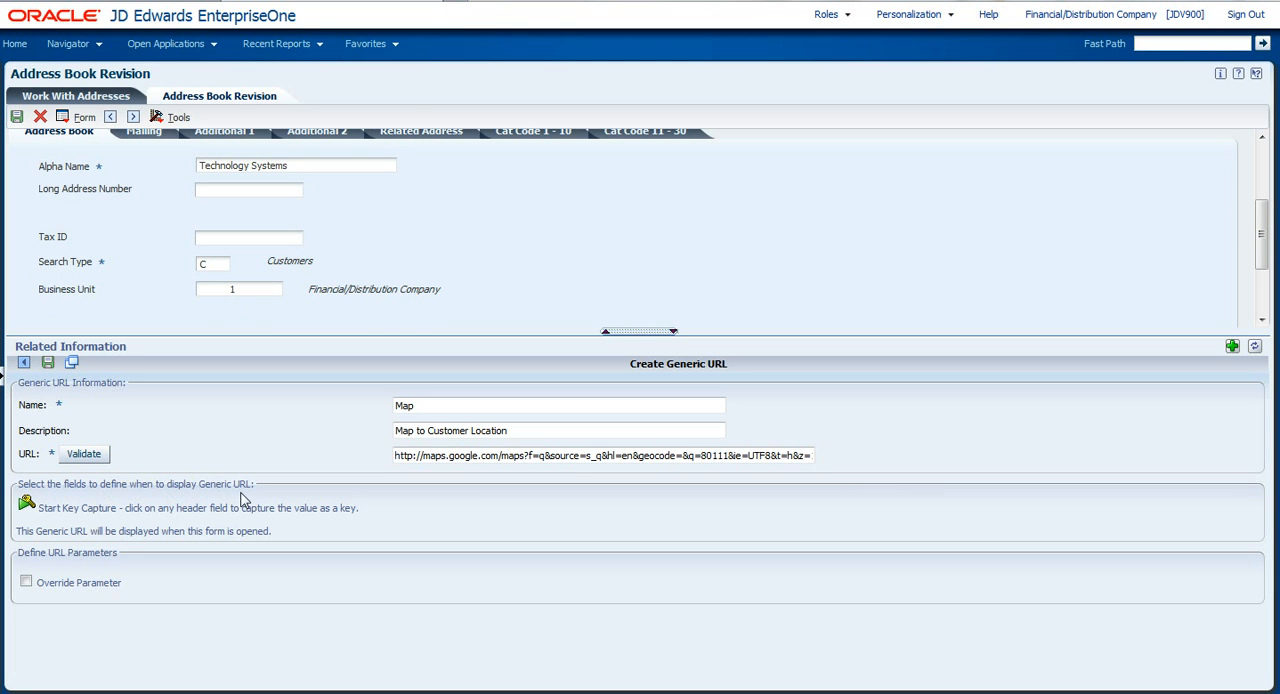
left_click(26, 508)
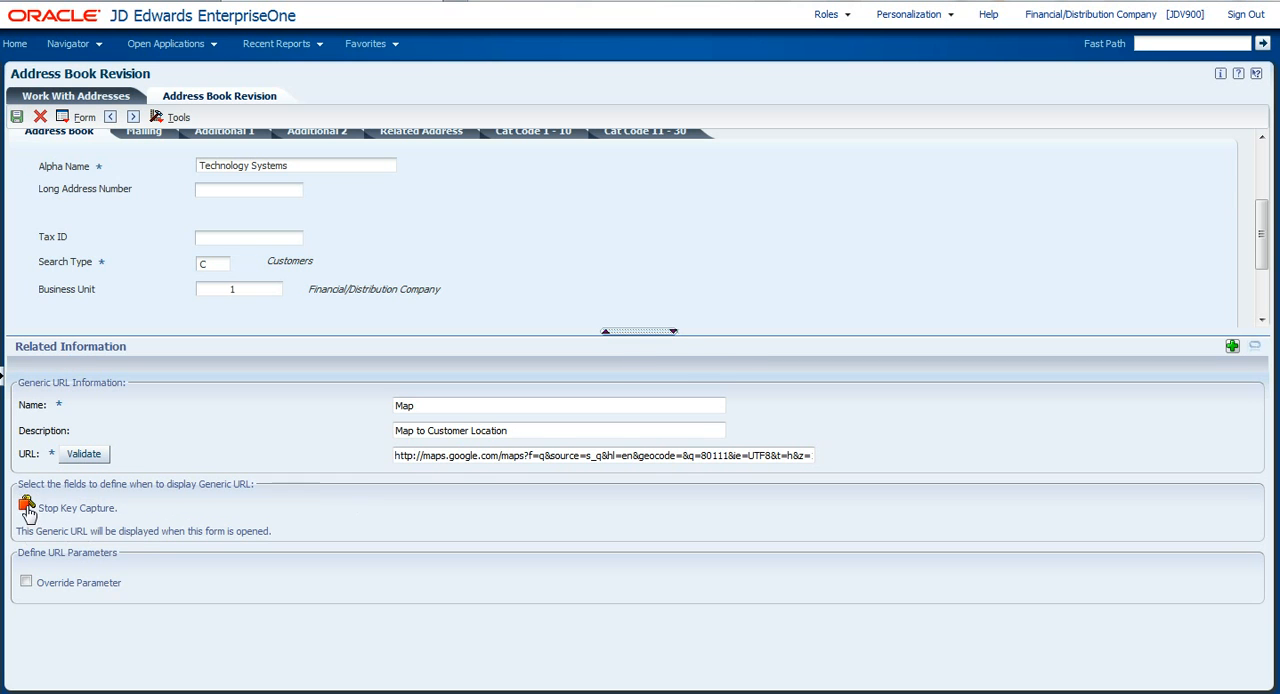
left_click(209, 266)
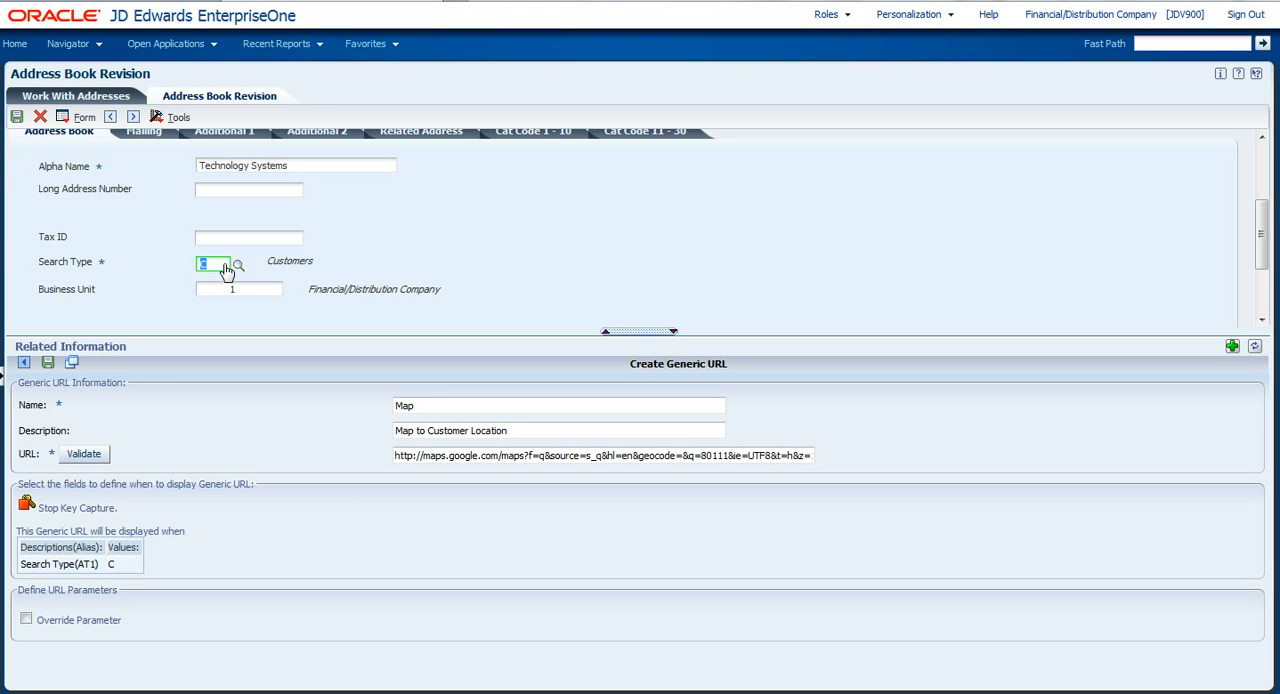
left_click(27, 505)
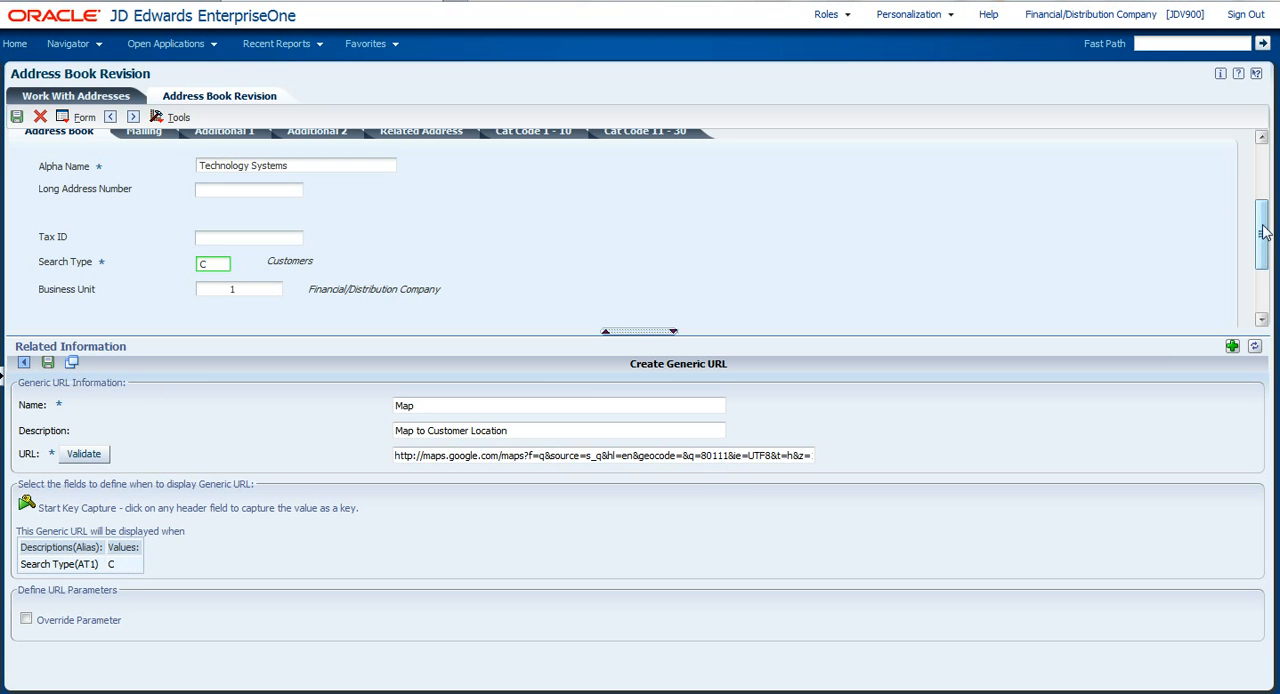
Override the URL parameters and map parameter q to the Postal Code field in the customer's mailing details.
left_click_drag(1262, 229, 1261, 243)
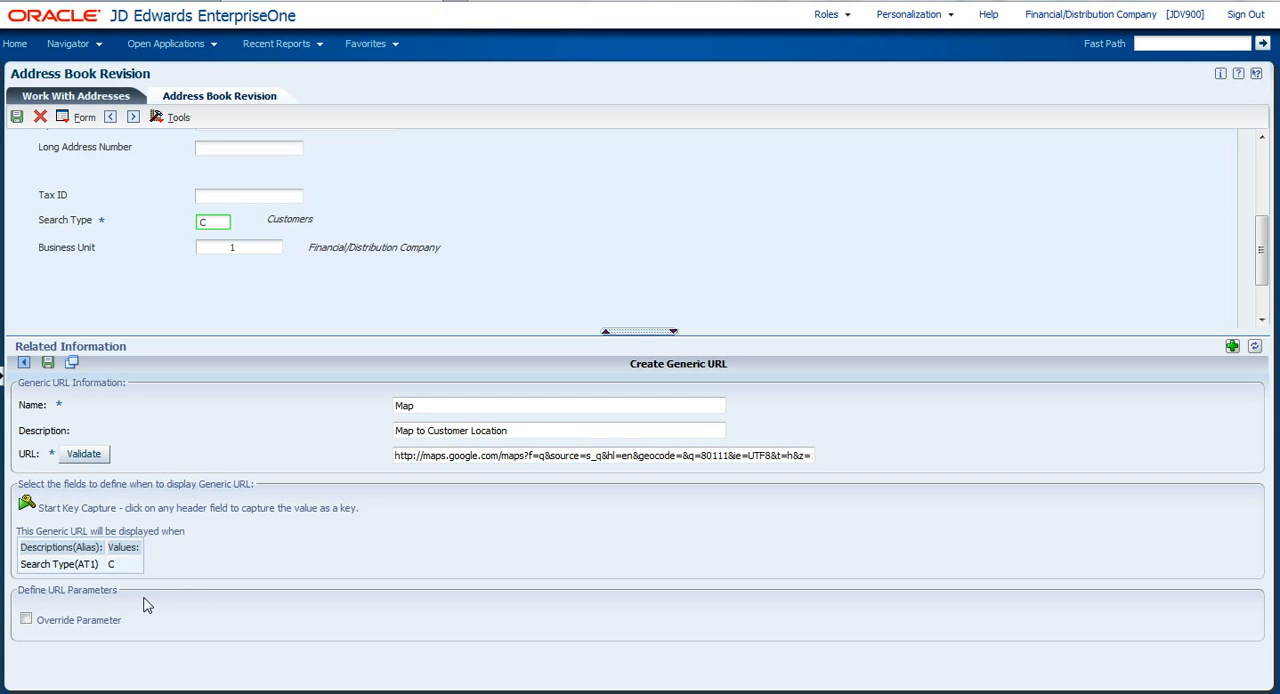
left_click(26, 621)
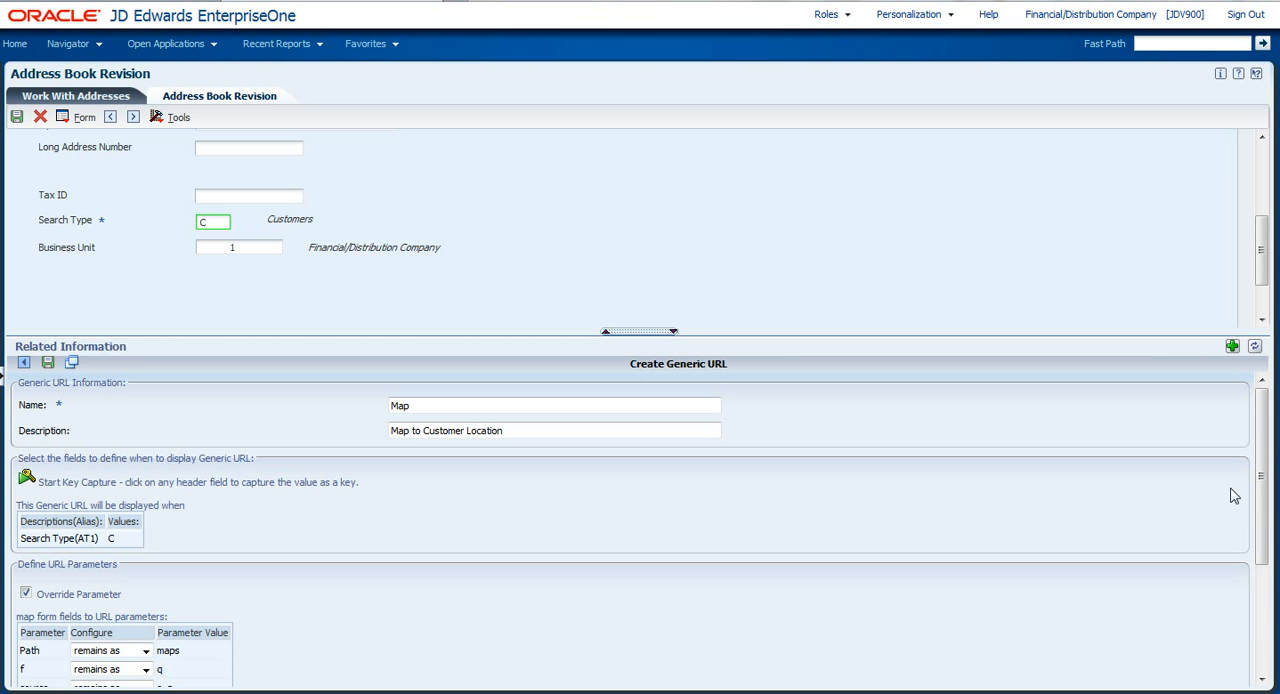
left_click_drag(1266, 452, 1264, 576)
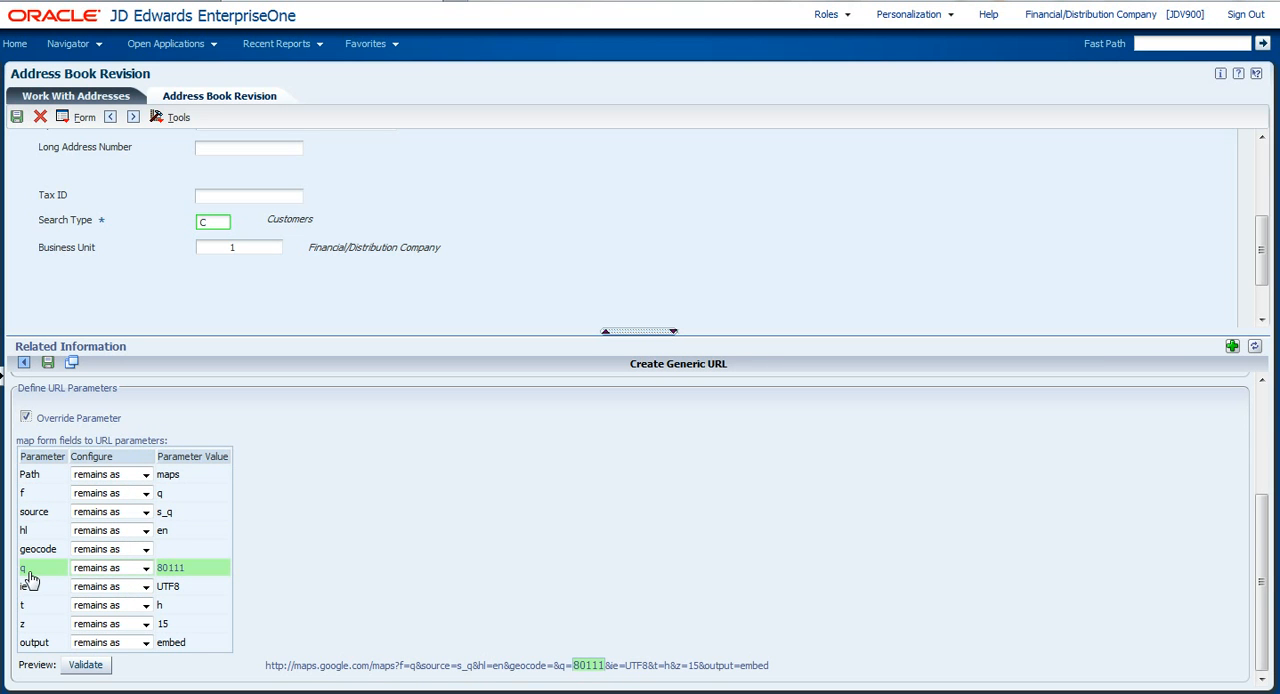
left_click(146, 568)
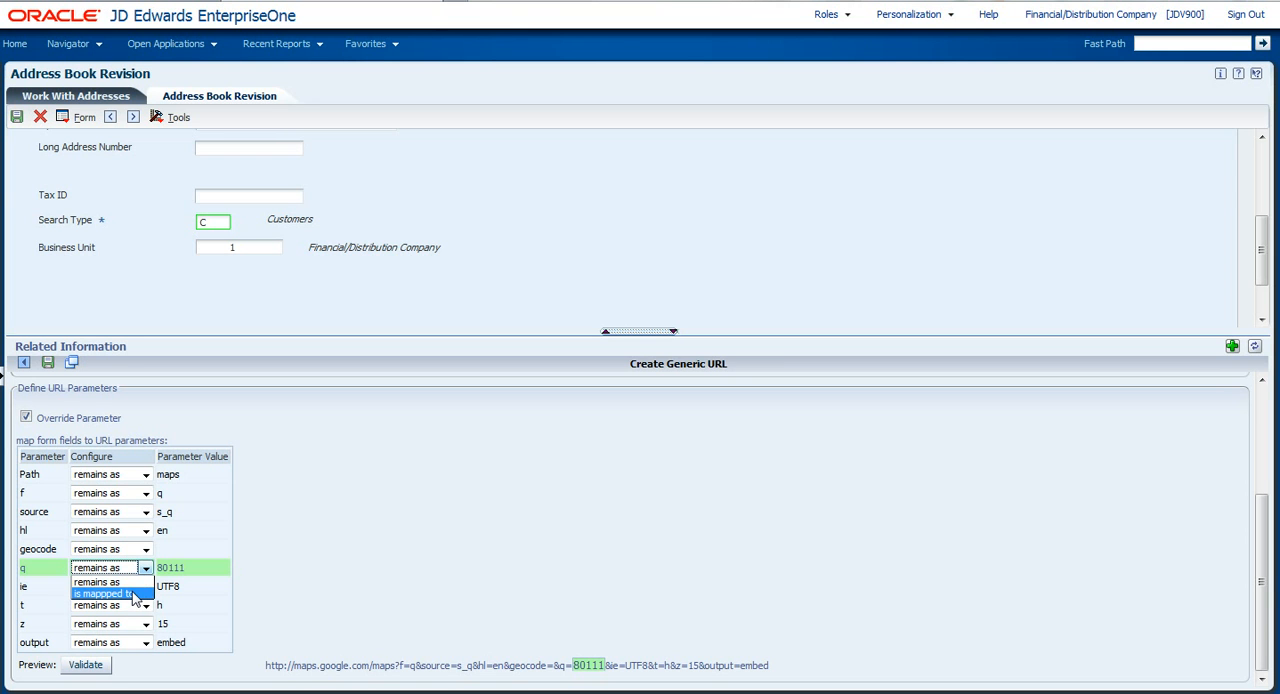
left_click(133, 595)
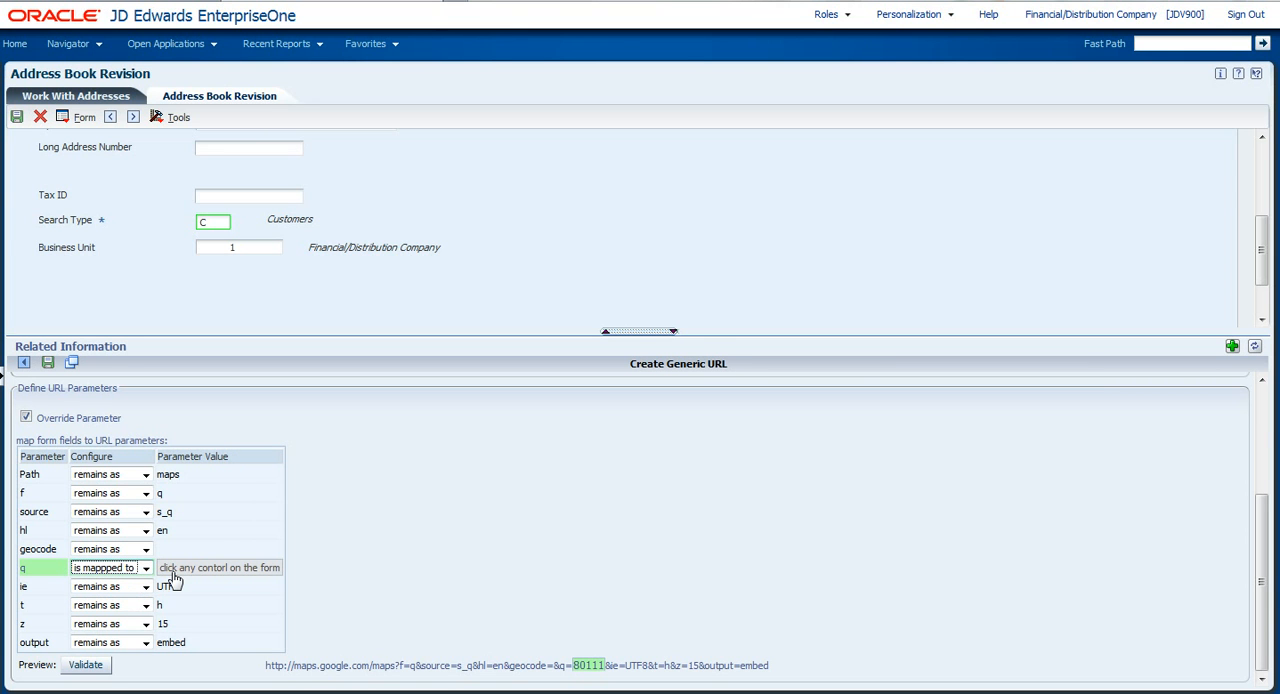
left_click_drag(1266, 259, 1266, 167)
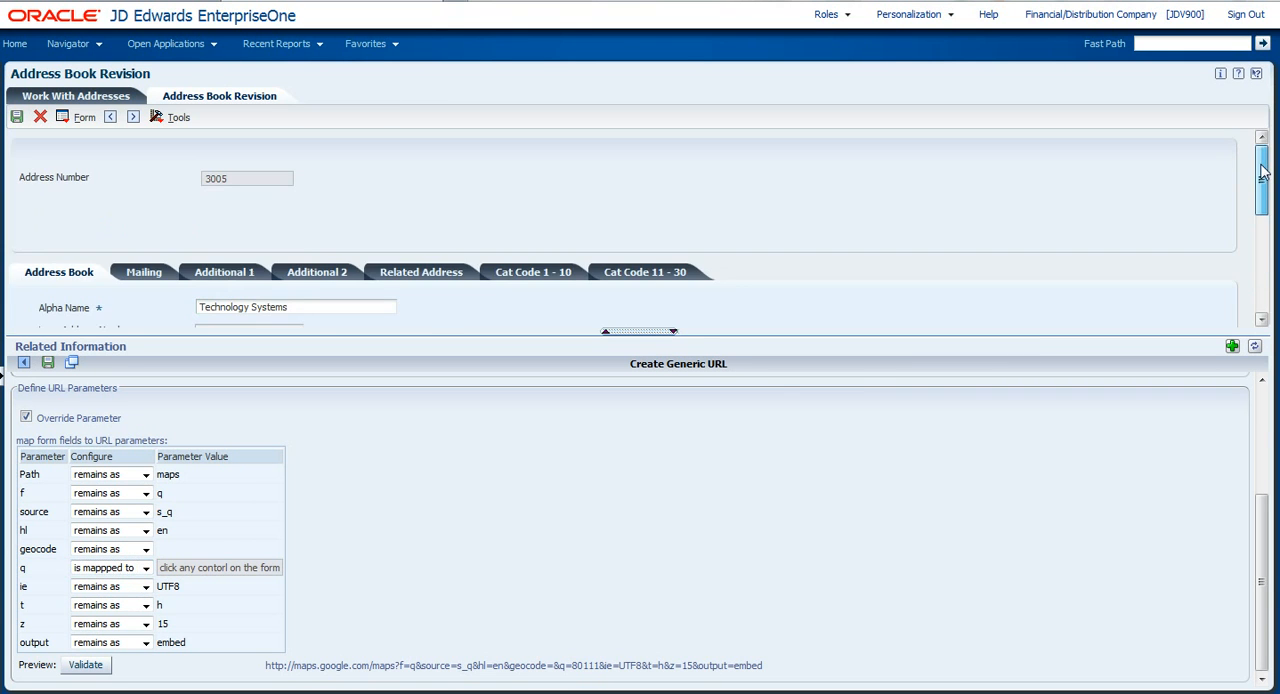
left_click(146, 273)
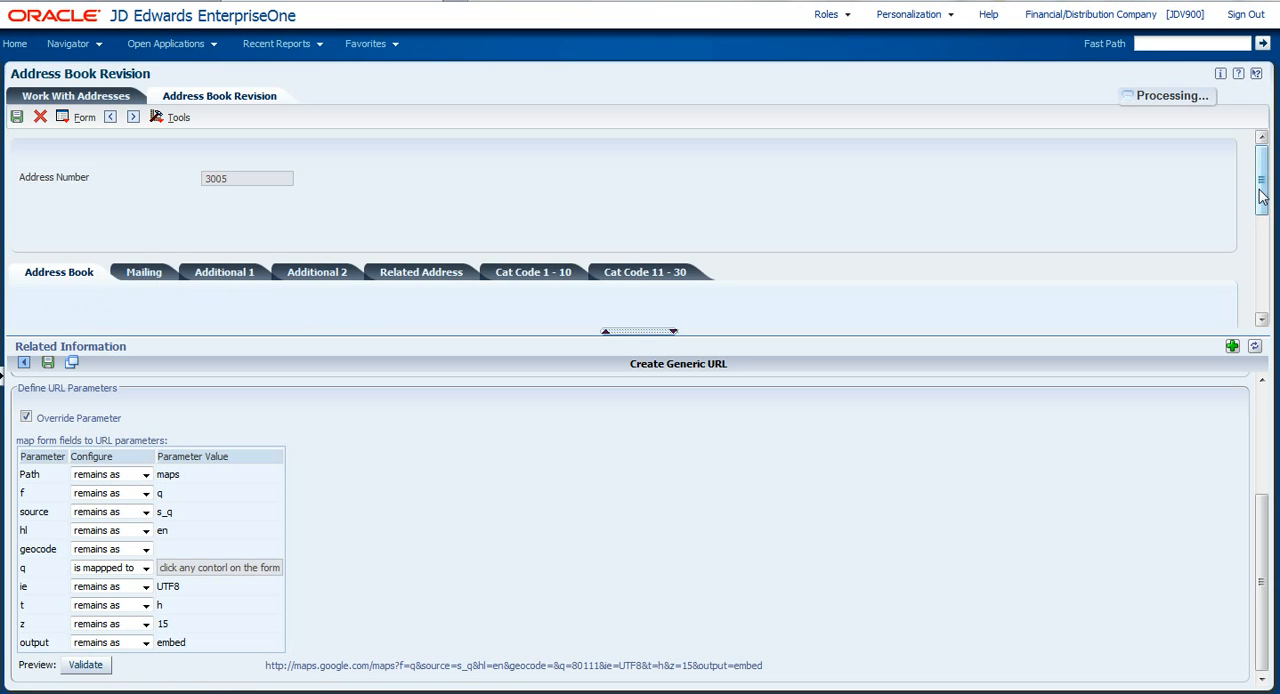
left_click_drag(1263, 195, 1265, 228)
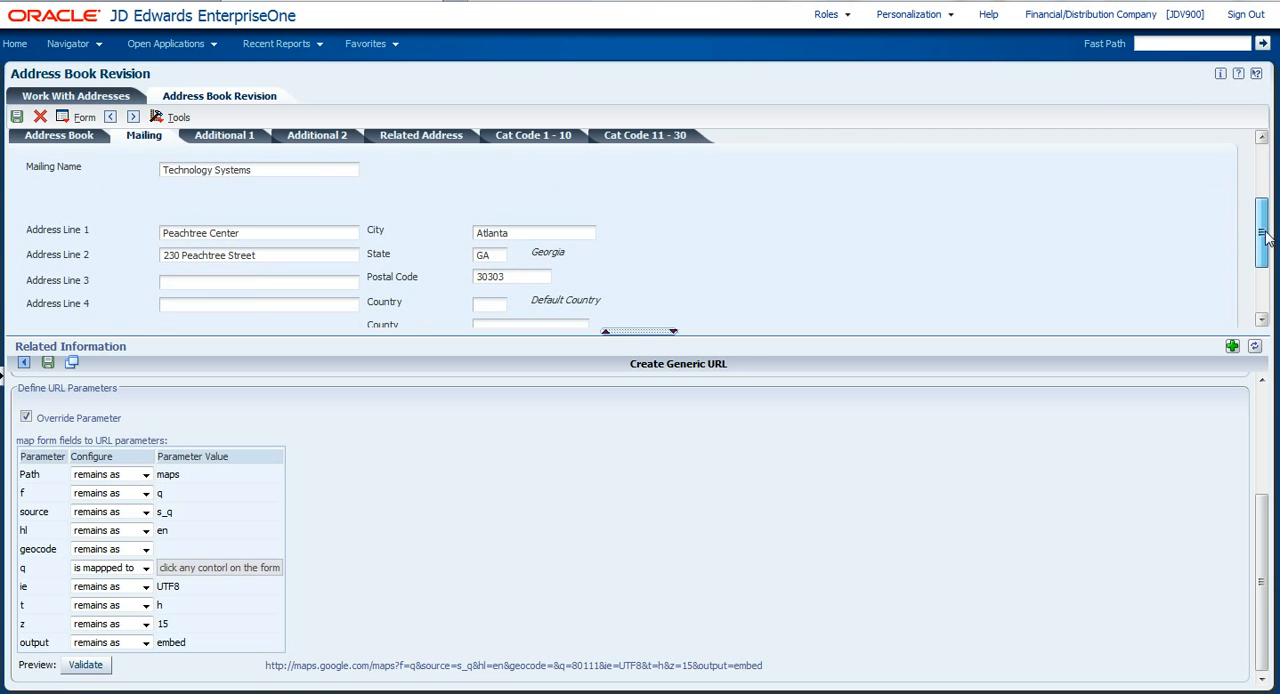
left_click(512, 280)
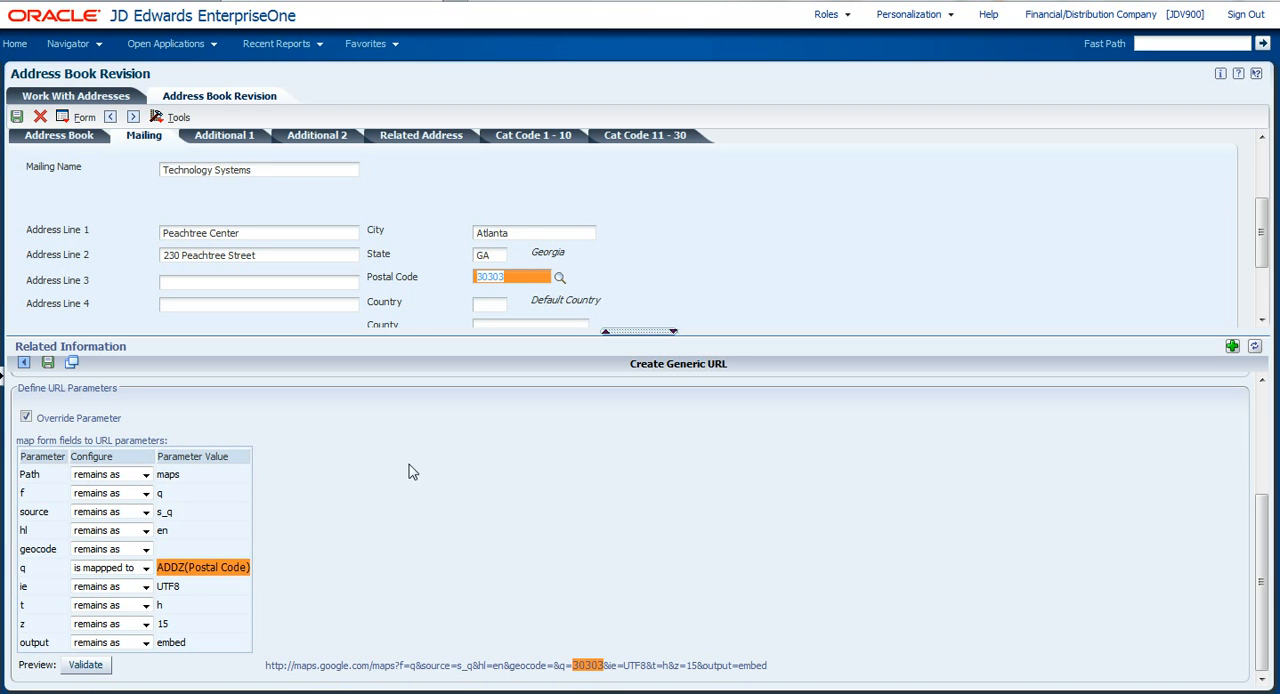
Save the Map generic URL and shrink the Related Information pane slightly to give the address form more room.
left_click(47, 362)
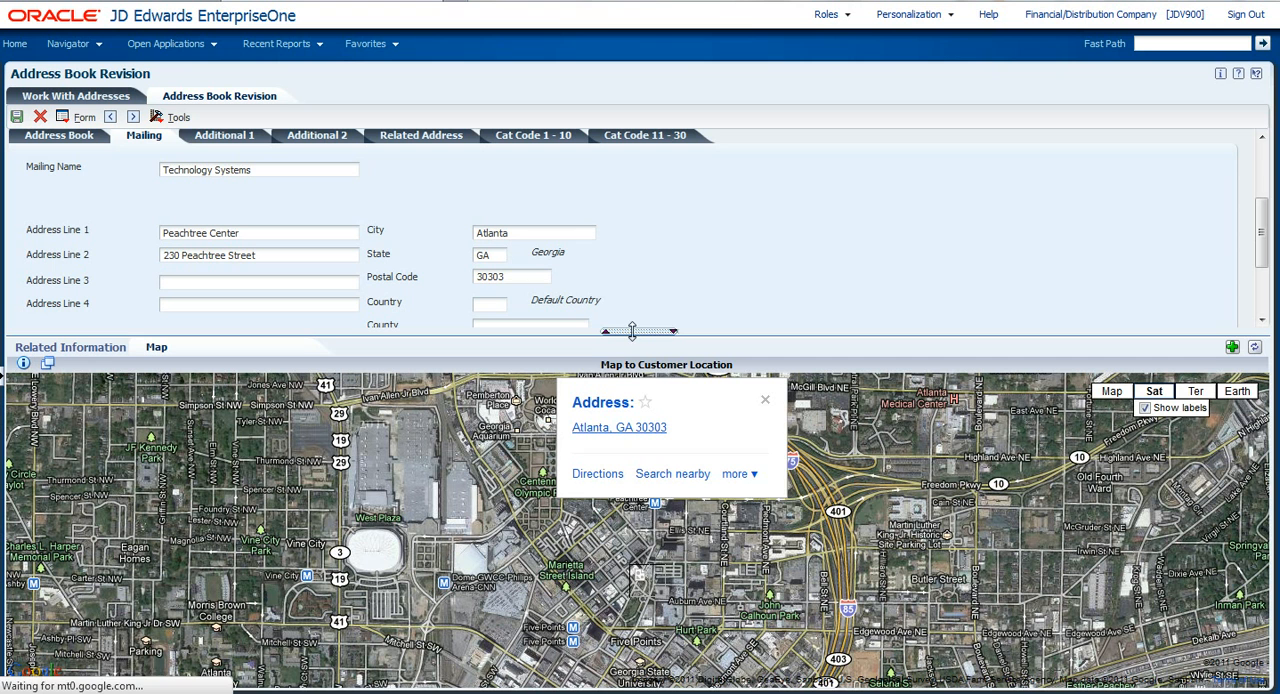
left_click_drag(654, 334, 656, 373)
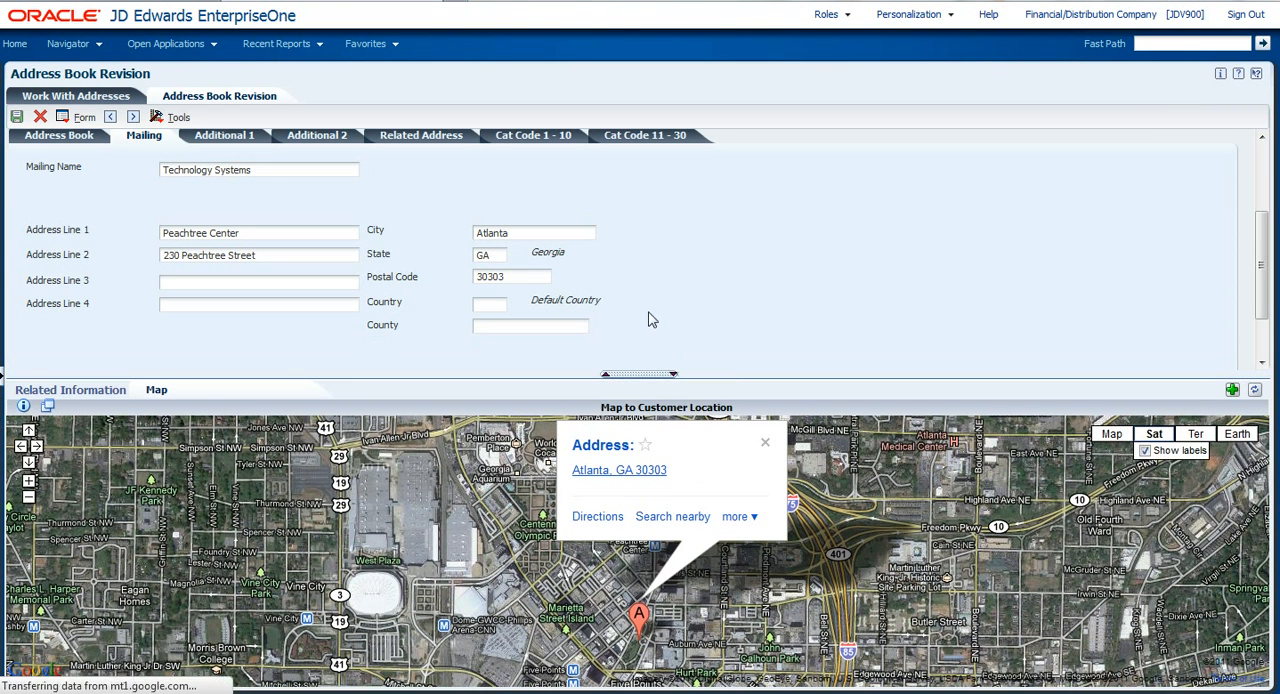